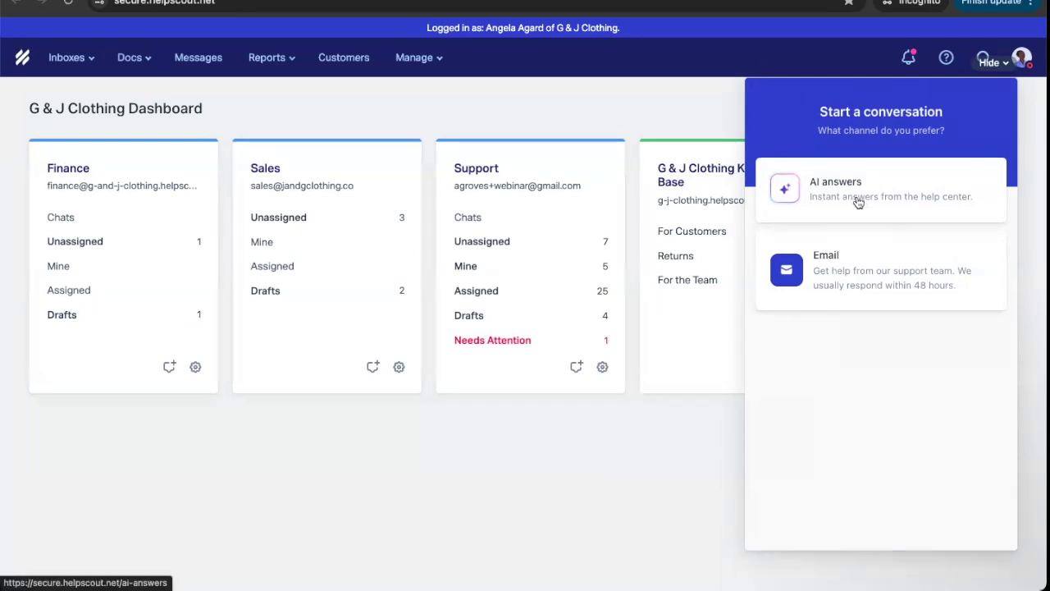
Step: View the email contact form in the support widget, return to the channel choices and hide the widget
left_click(872, 267)
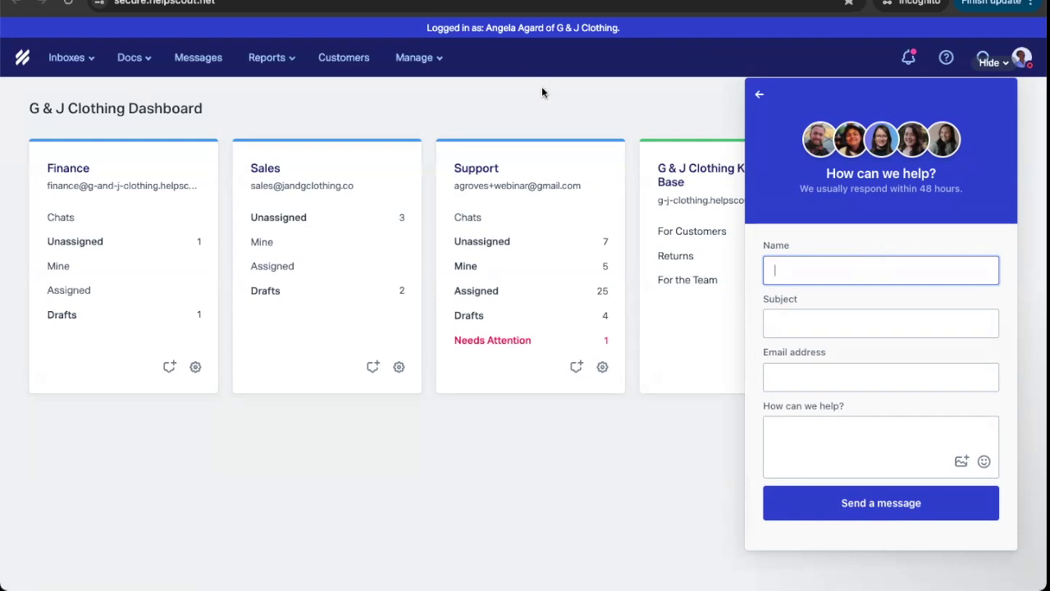
left_click(760, 97)
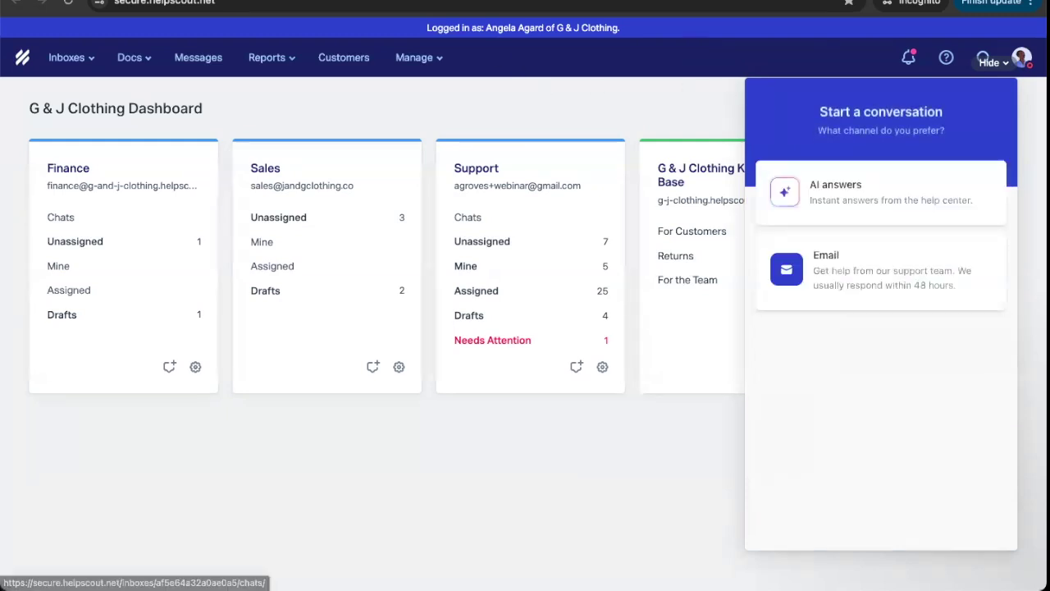
left_click(989, 63)
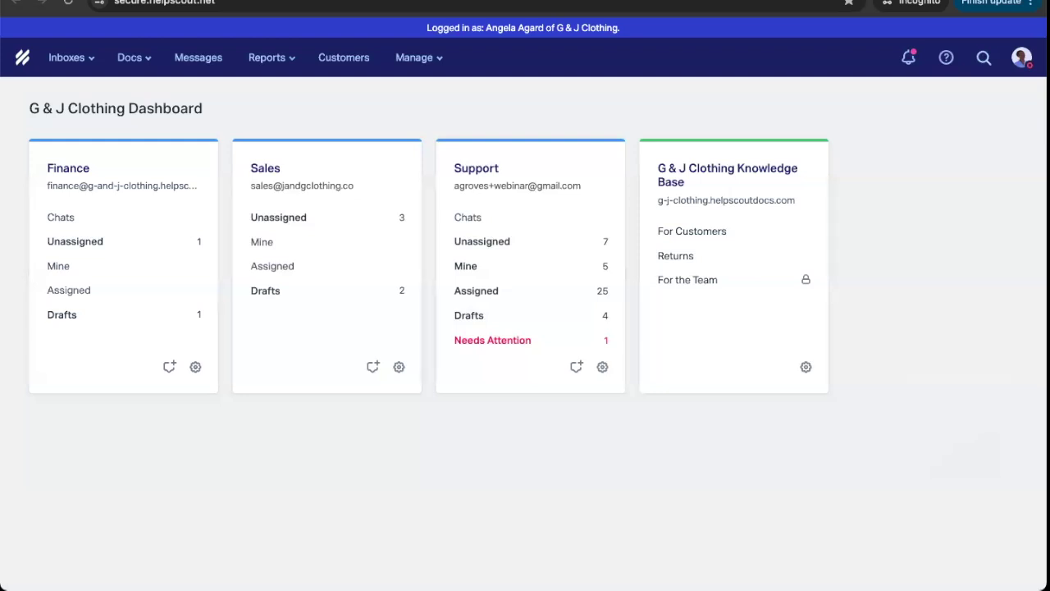
Step: Open the Support inbox, look through its folder list and view the conversations under Mine
left_click(476, 168)
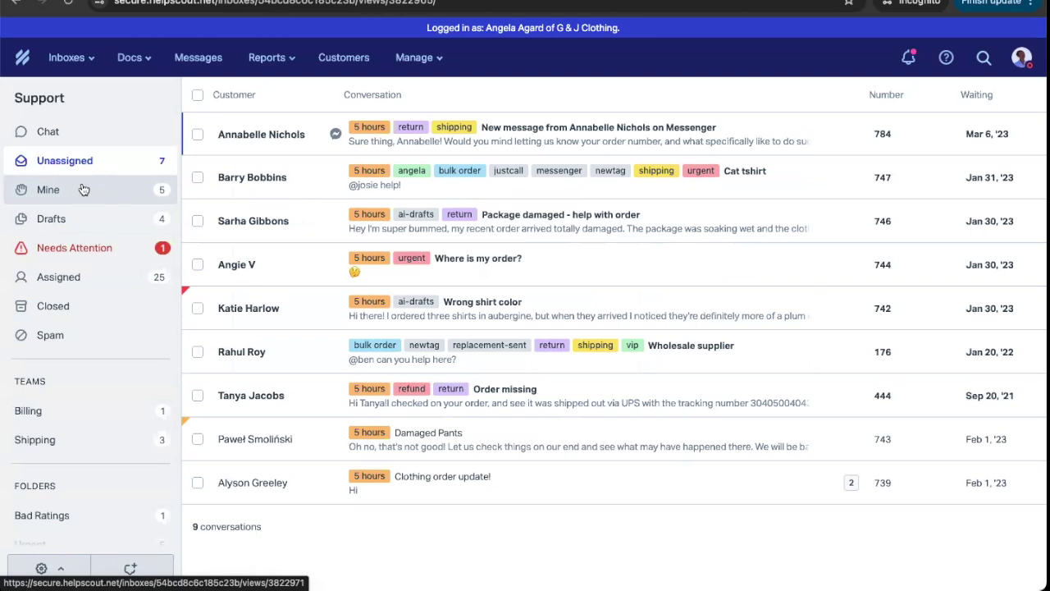
scroll(82, 206, "down", 1)
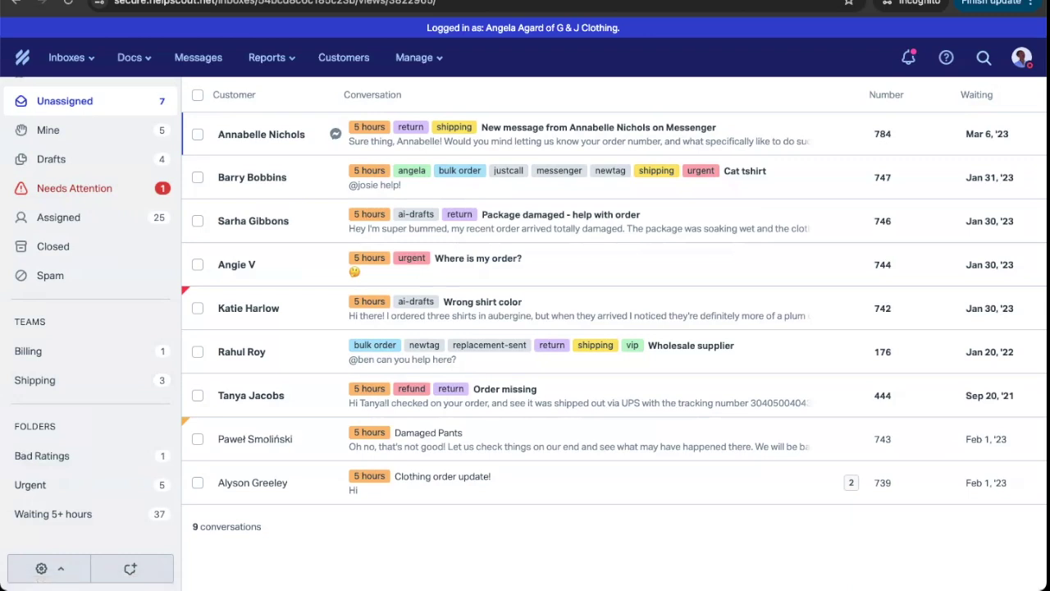
scroll(78, 429, "up", 1)
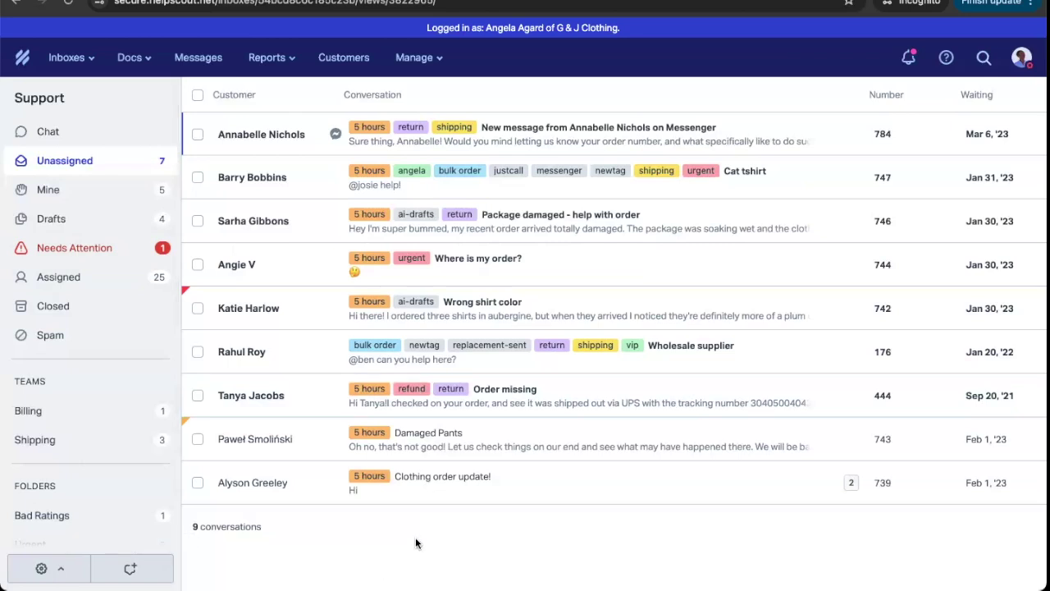
left_click(94, 191)
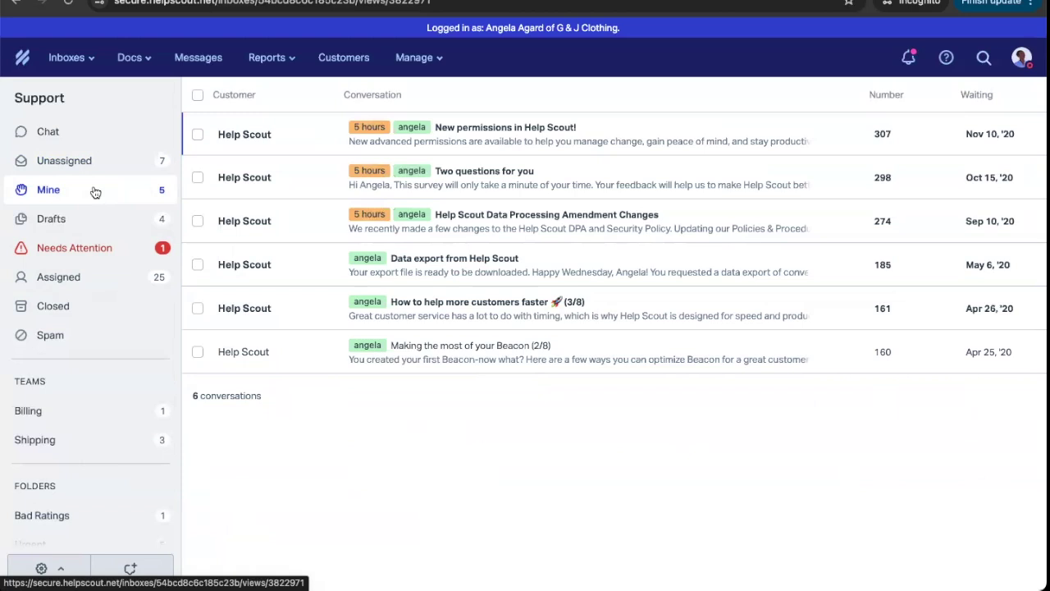
Step: Filter the Support inbox's assigned conversations by one team member and clear the filter
left_click(82, 281)
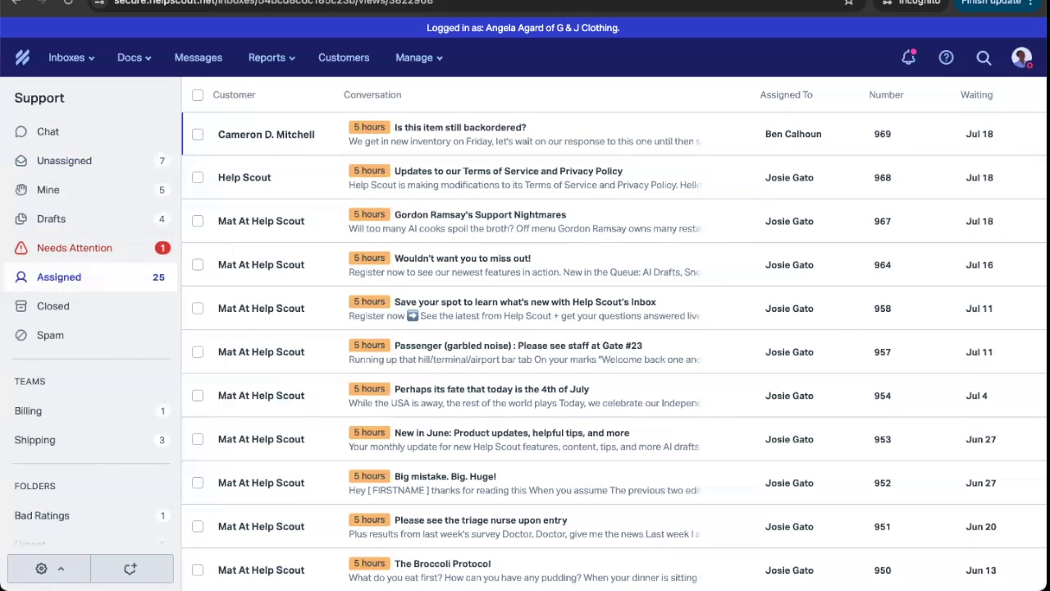
left_click(800, 102)
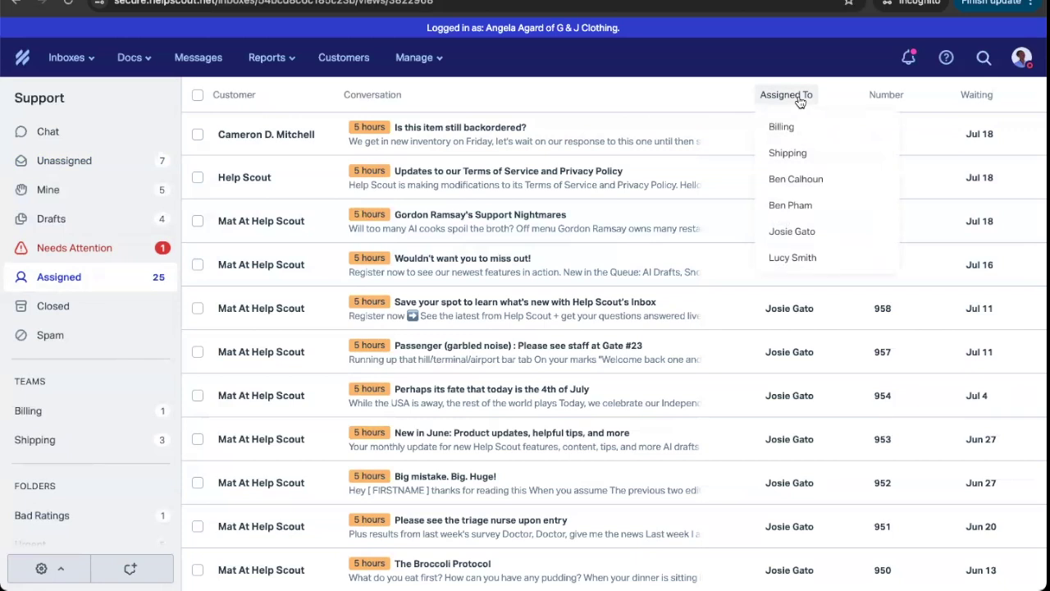
left_click(824, 235)
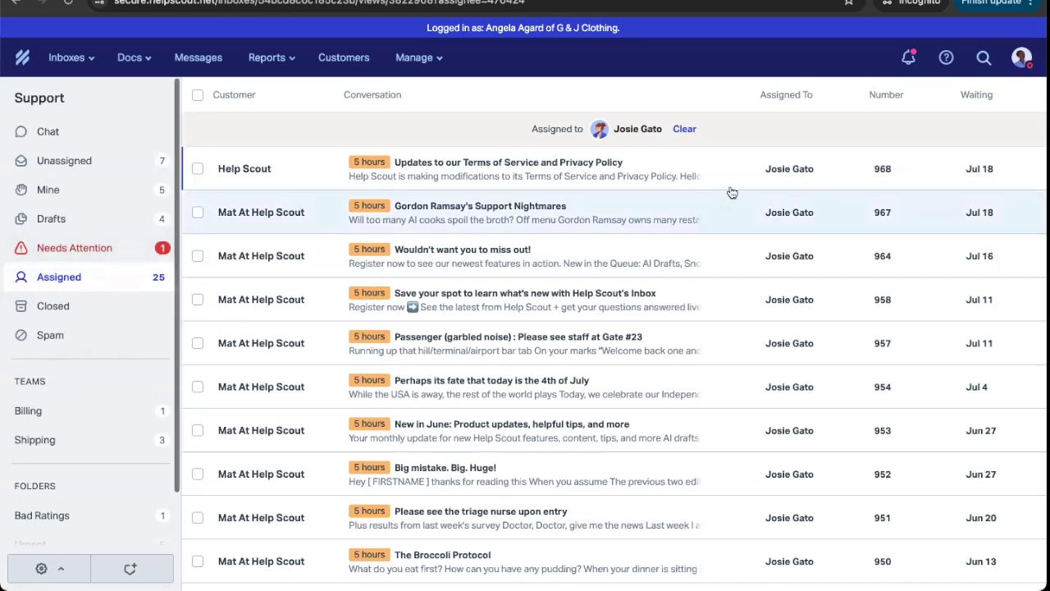
left_click(684, 129)
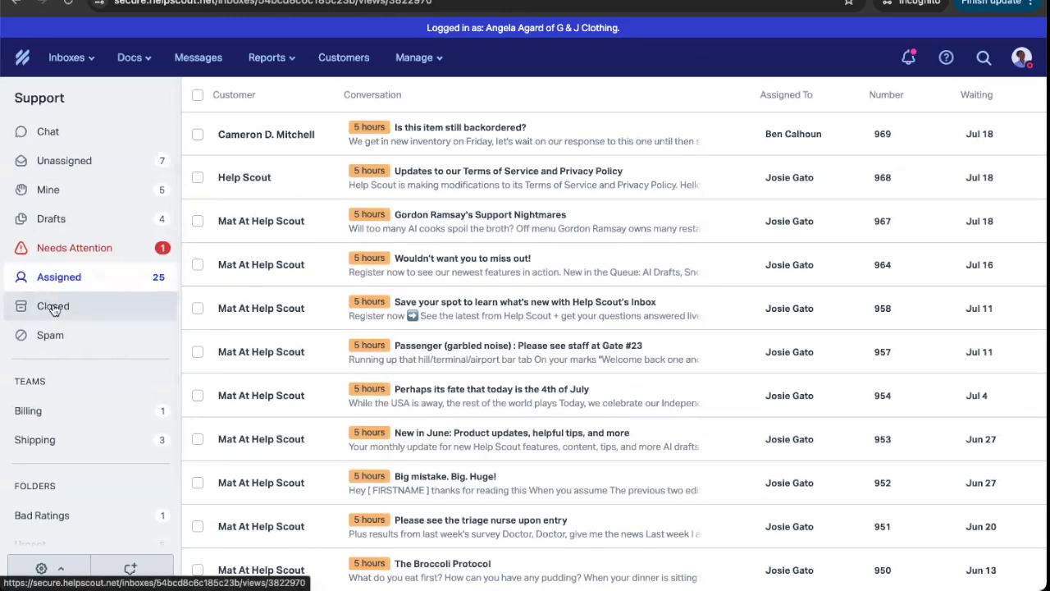
Step: View the closed conversations and search for conversations matching body:return
left_click(52, 305)
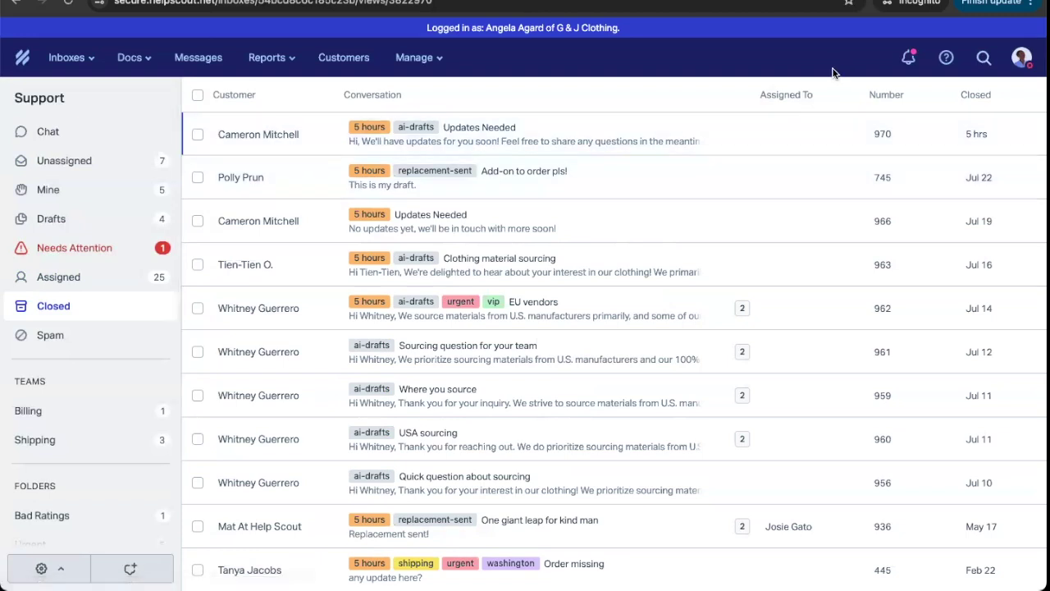
left_click(984, 59)
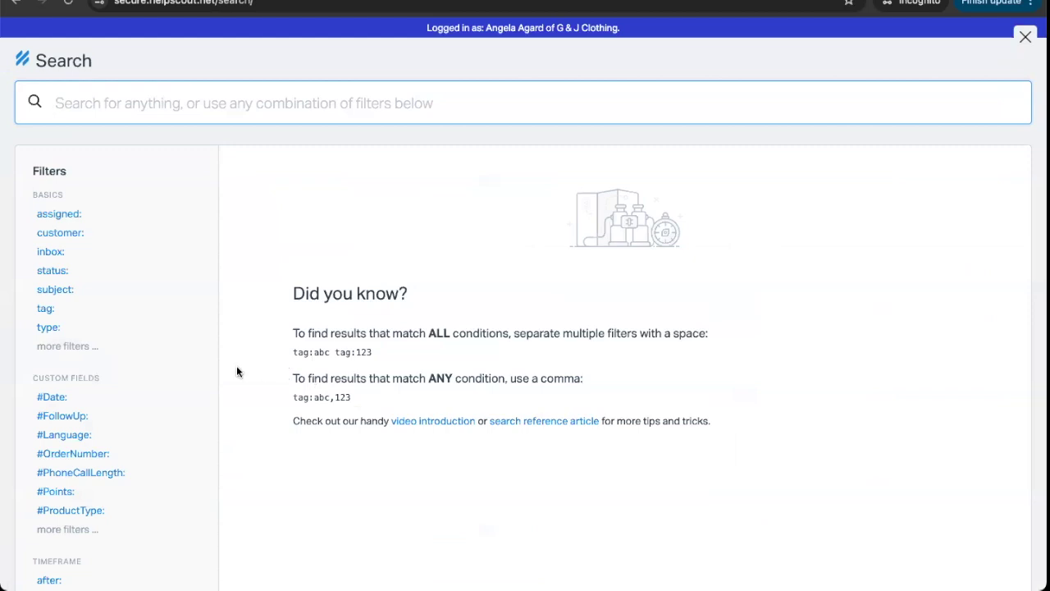
left_click(82, 346)
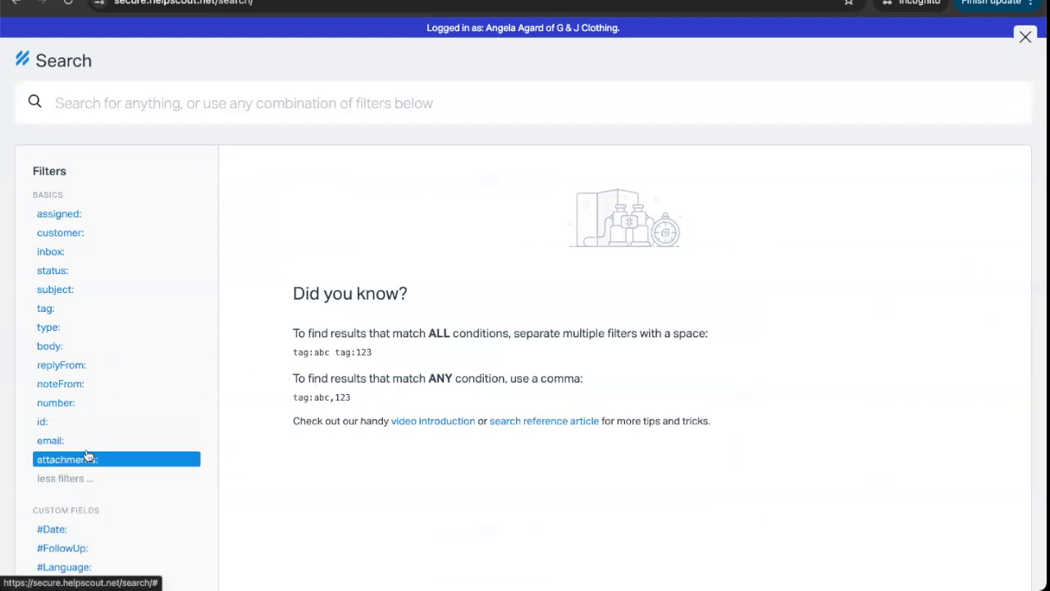
left_click(72, 348)
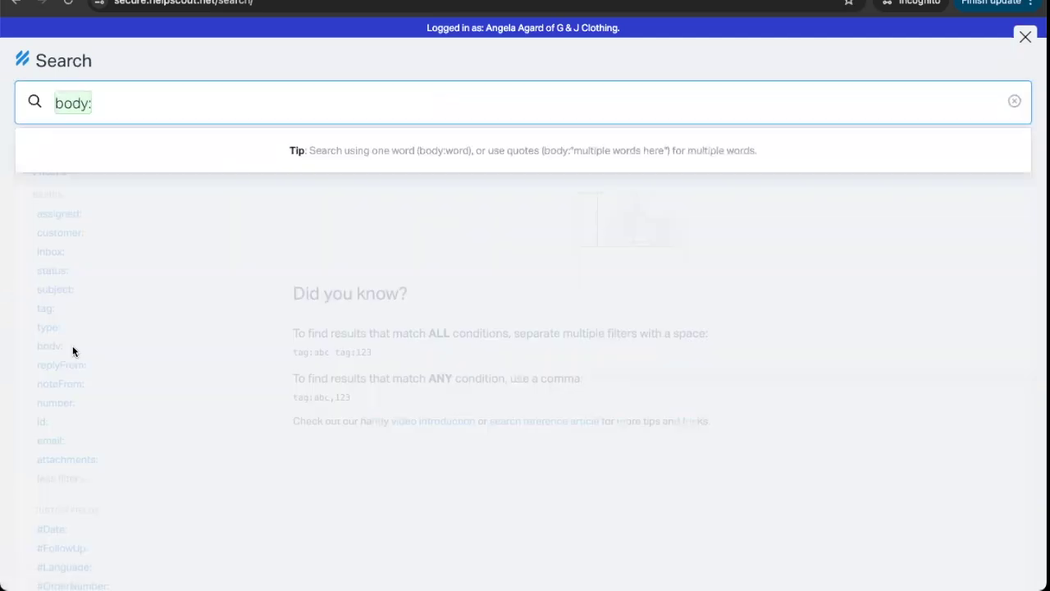
type("return")
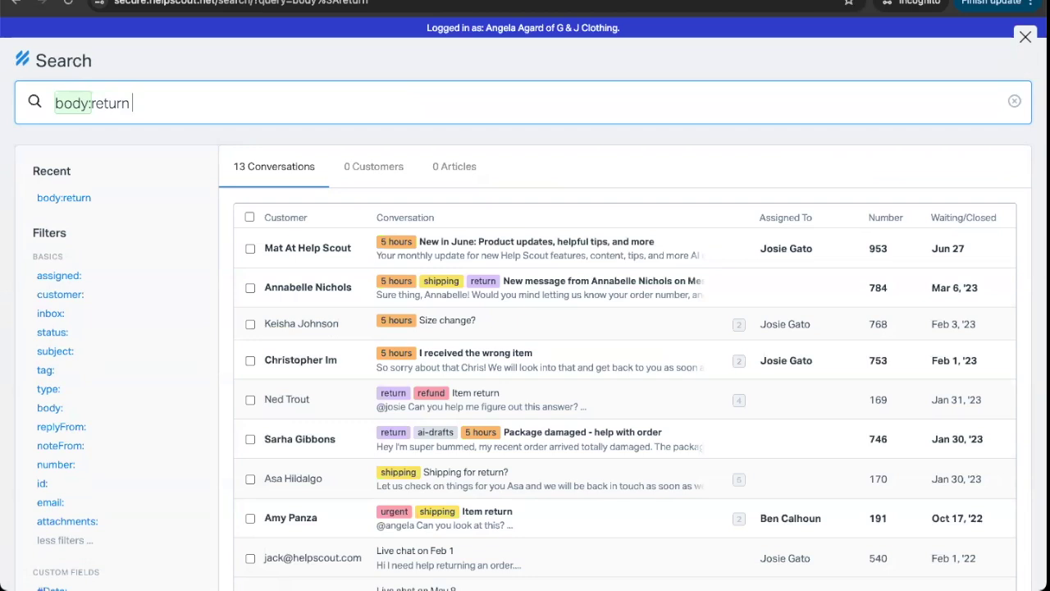
Step: Narrow the body search with the filter subject:shipping, run it and close the search
left_click(51, 353)
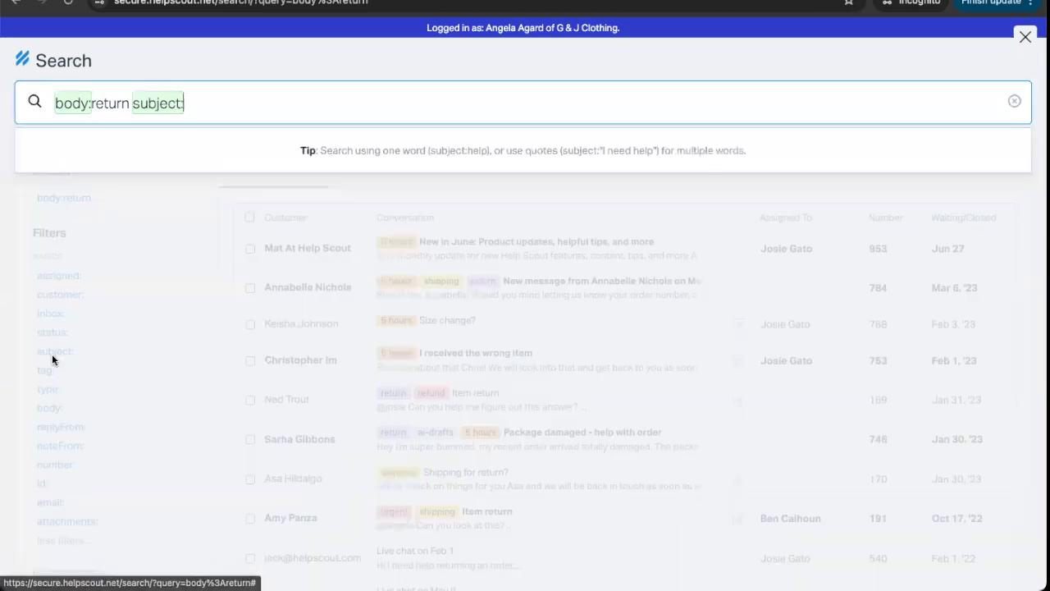
type("shipping")
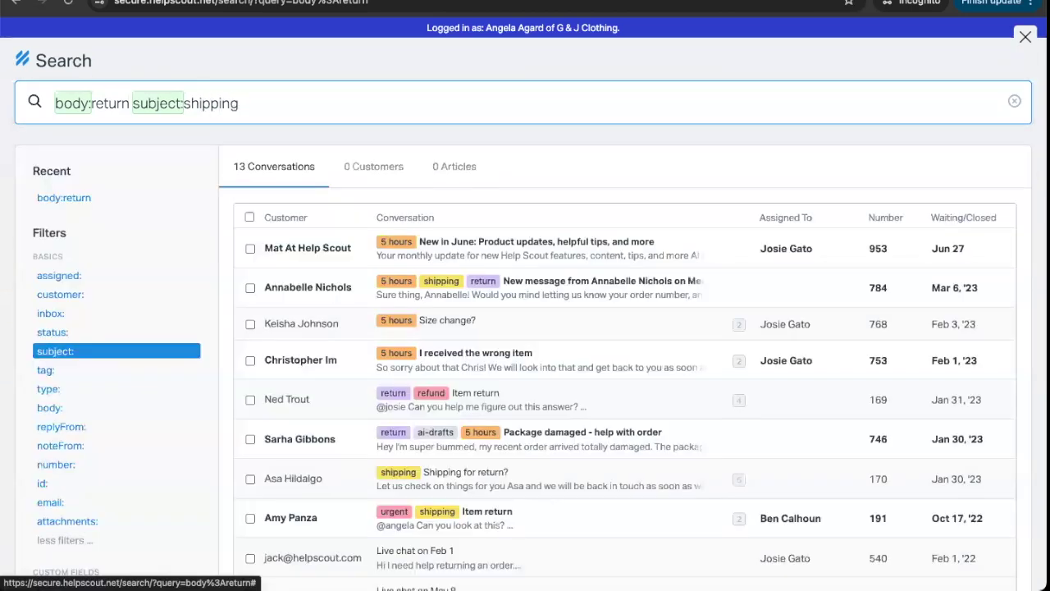
key("Return")
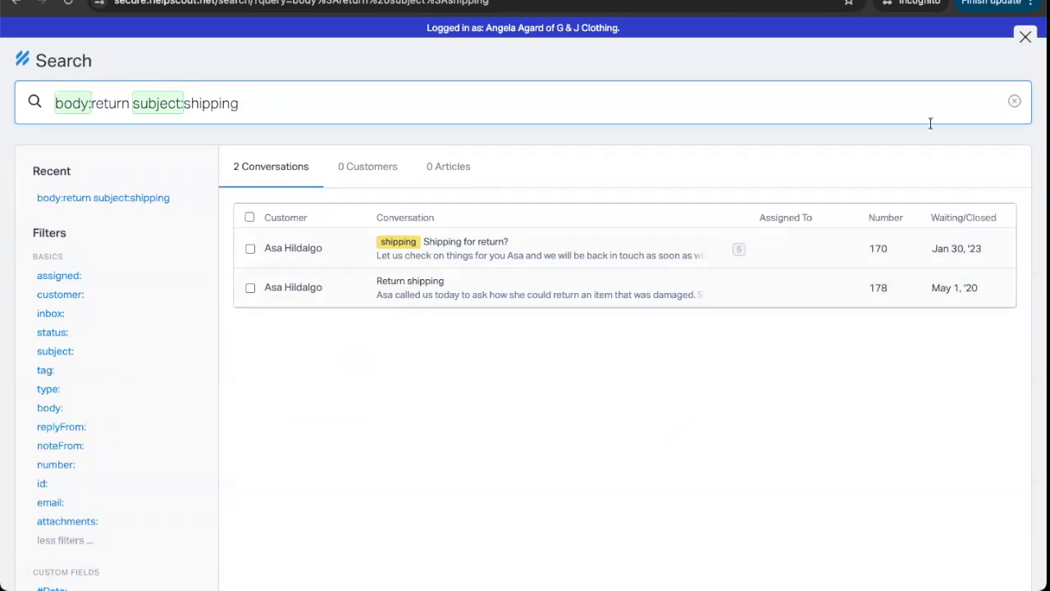
left_click(1025, 36)
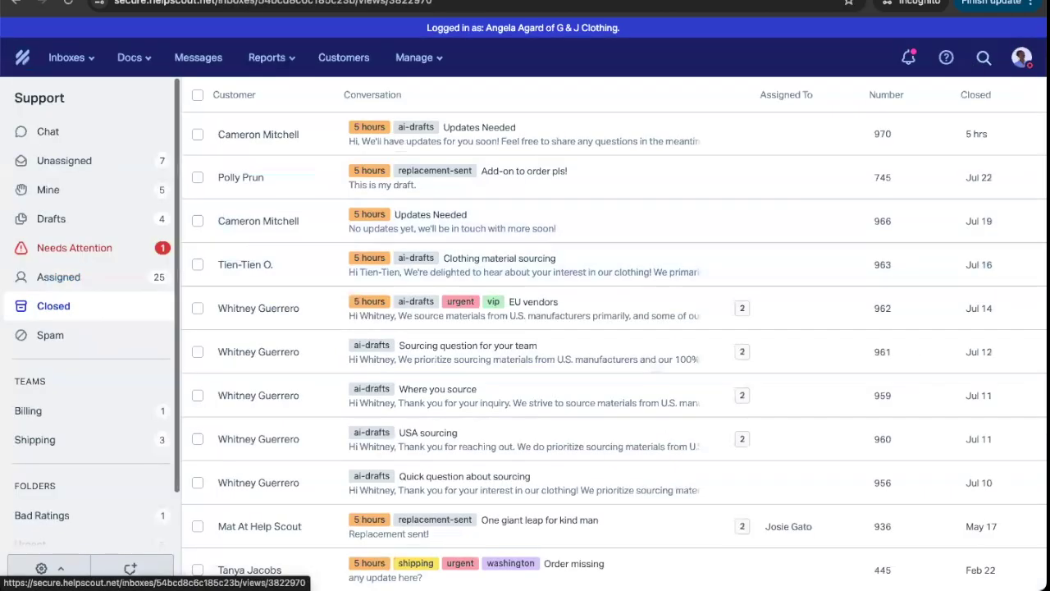
Step: Open the unassigned "Wrong shirt color" conversation to check who is replying, and return to the Unassigned list
left_click(65, 161)
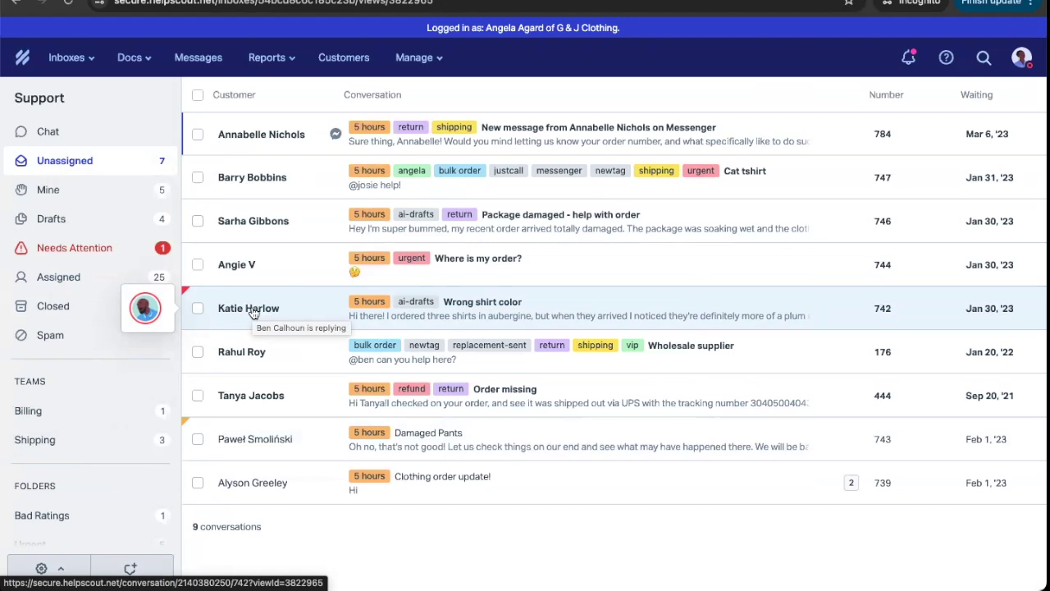
left_click(253, 310)
mouse_move(608, 107)
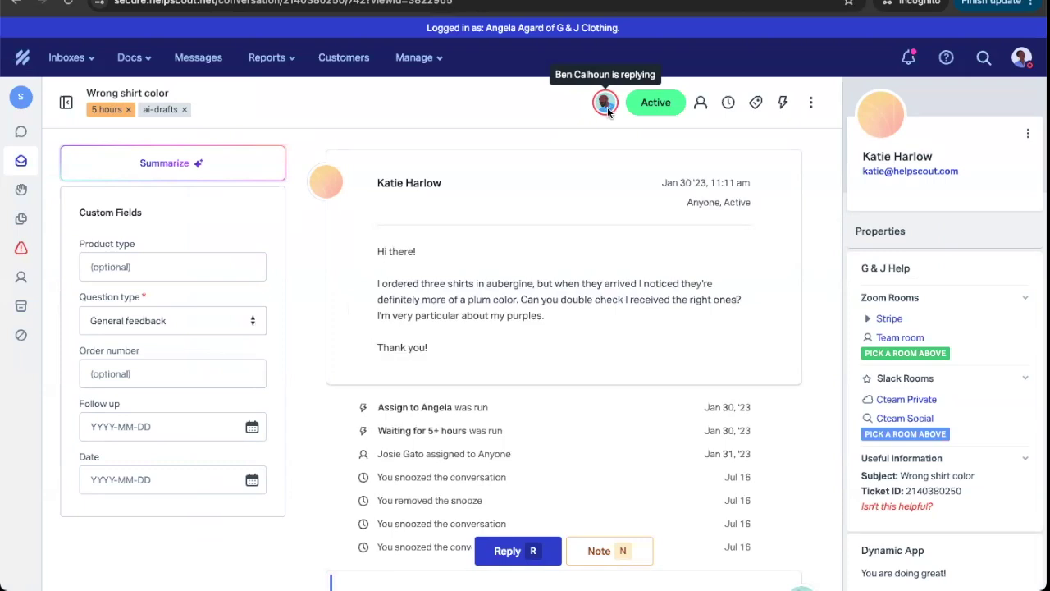
left_click(56, 160)
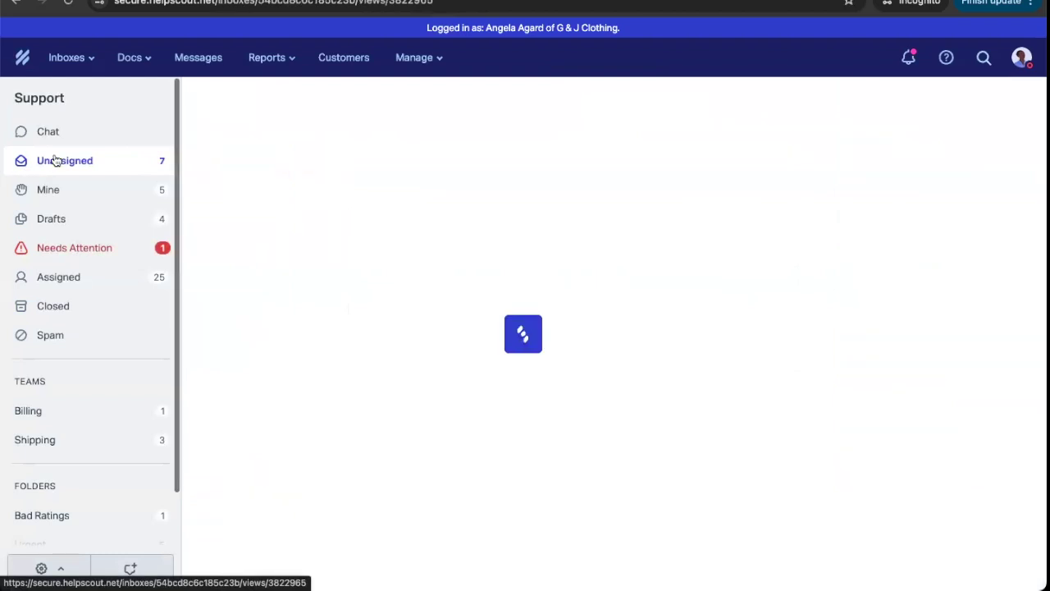
Step: Open the unassigned "Order missing" conversation and preview each of the customer's other conversations
left_click(585, 404)
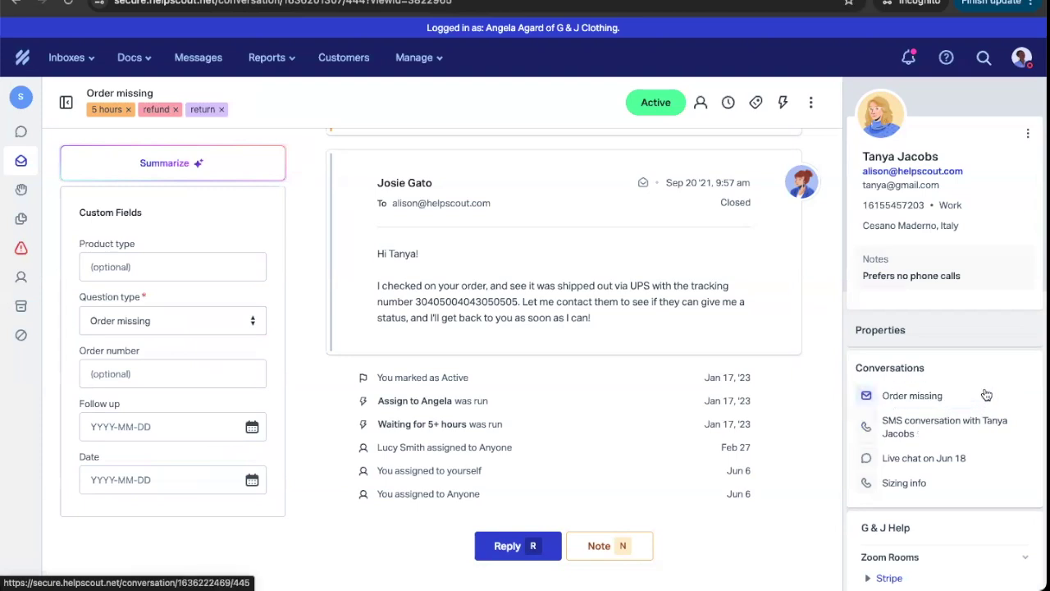
left_click(944, 394)
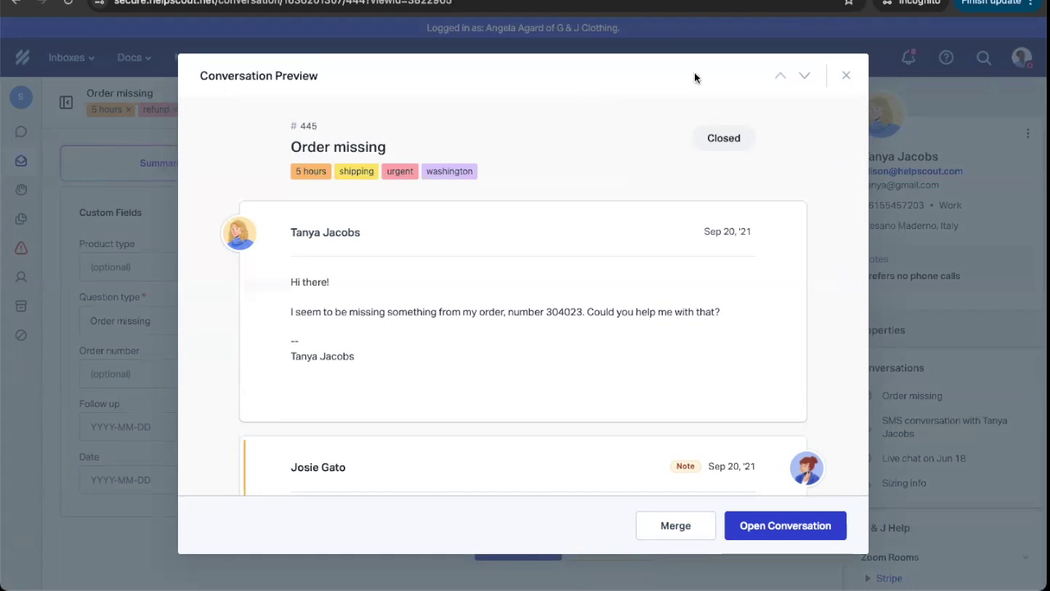
left_click(806, 76)
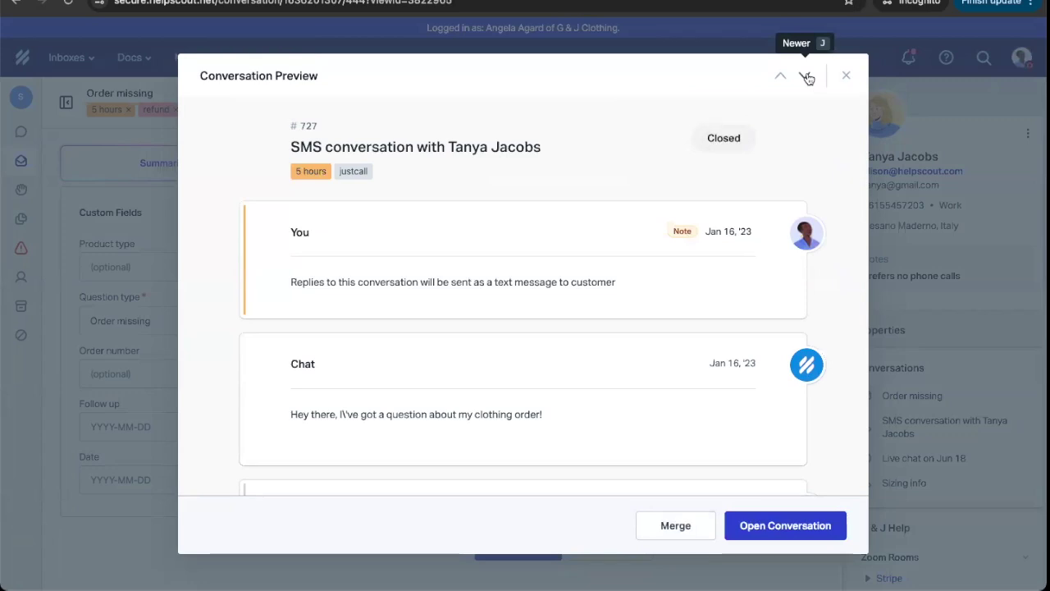
left_click(808, 76)
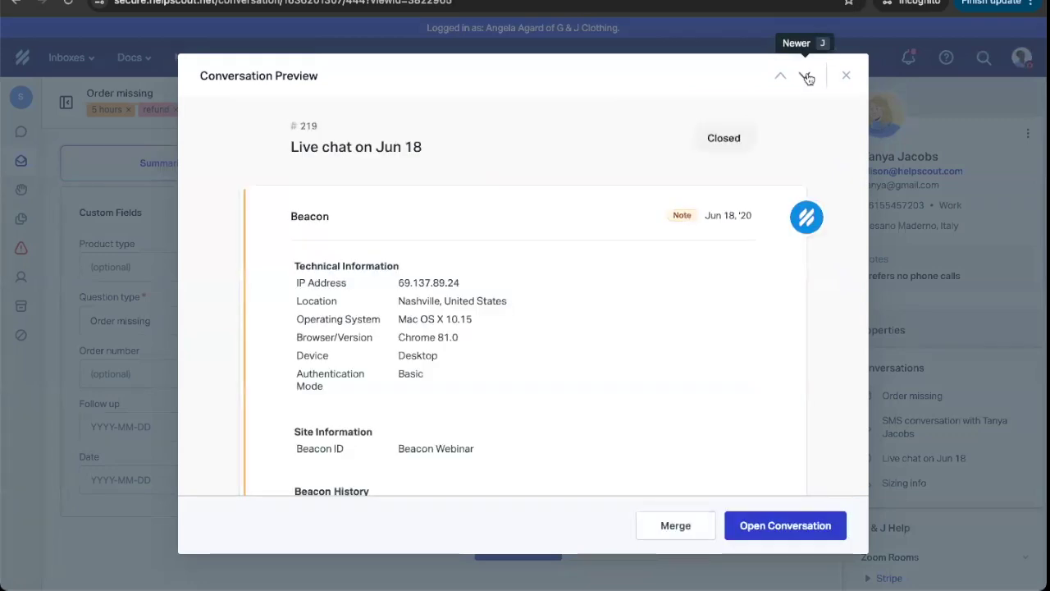
left_click(809, 77)
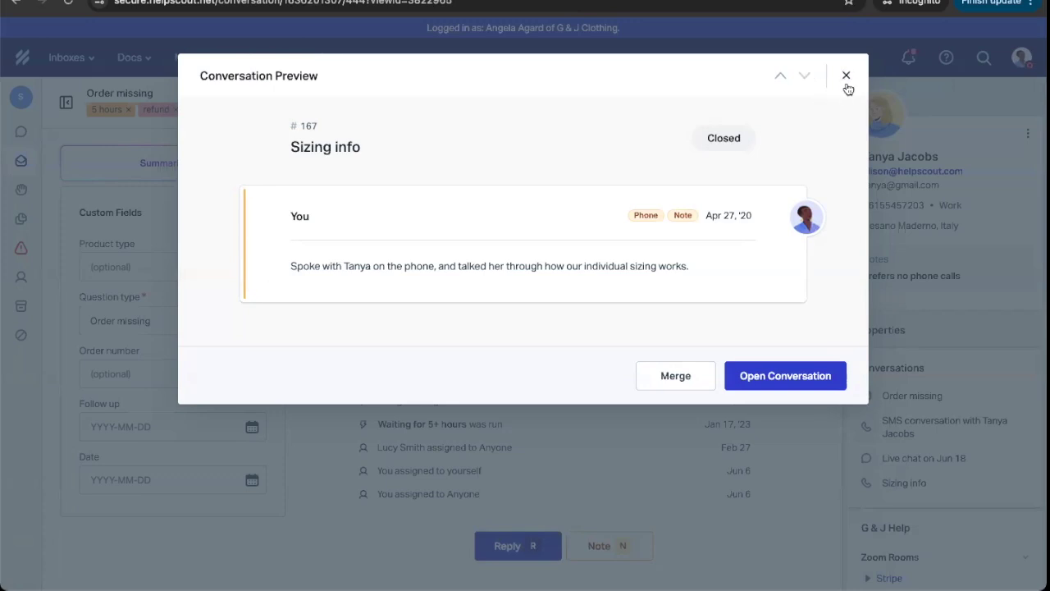
left_click(847, 79)
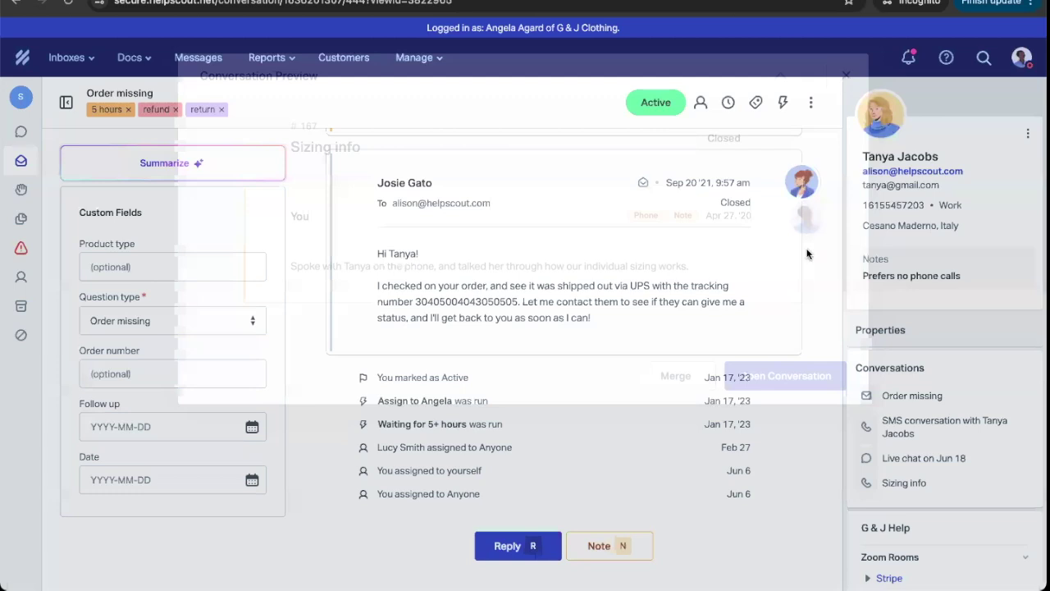
Step: Start a reply to the "Order missing" conversation, reveal its Cc and Bcc fields, and return to the message body
scroll(811, 251, "down", 1)
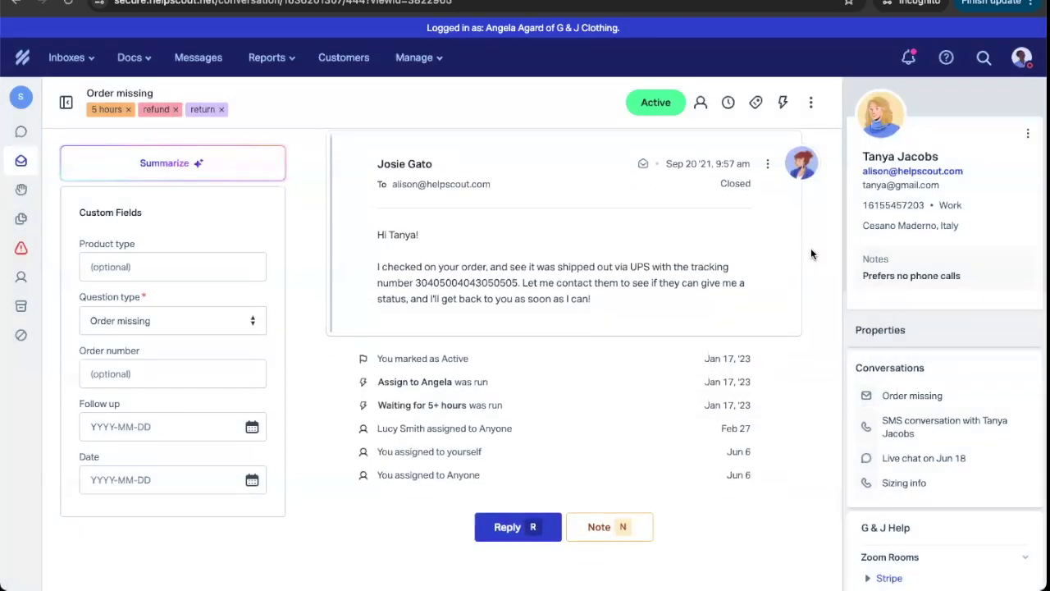
scroll(810, 248, "up", 6)
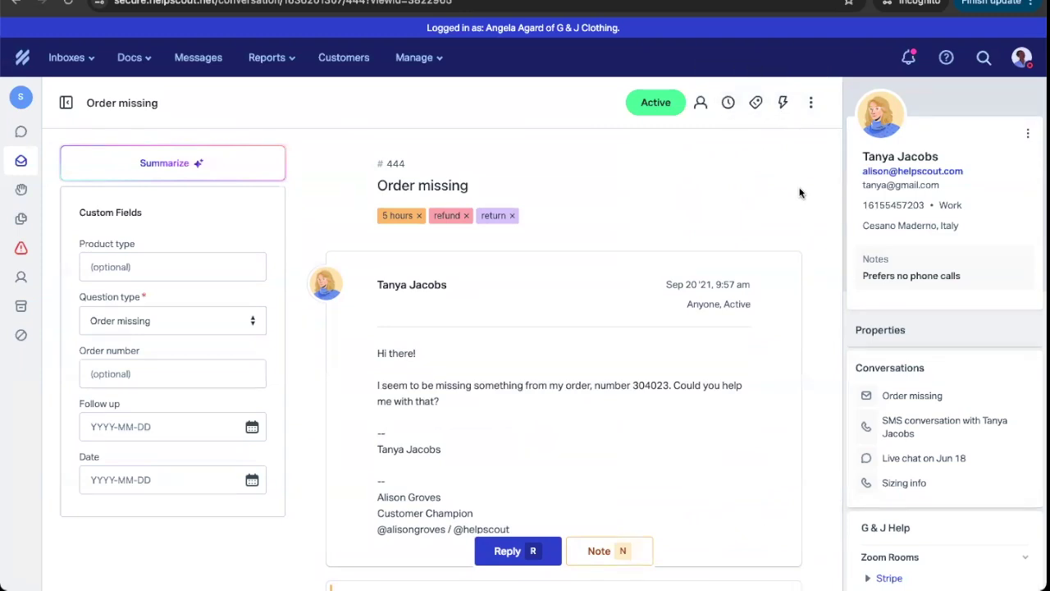
left_click(508, 553)
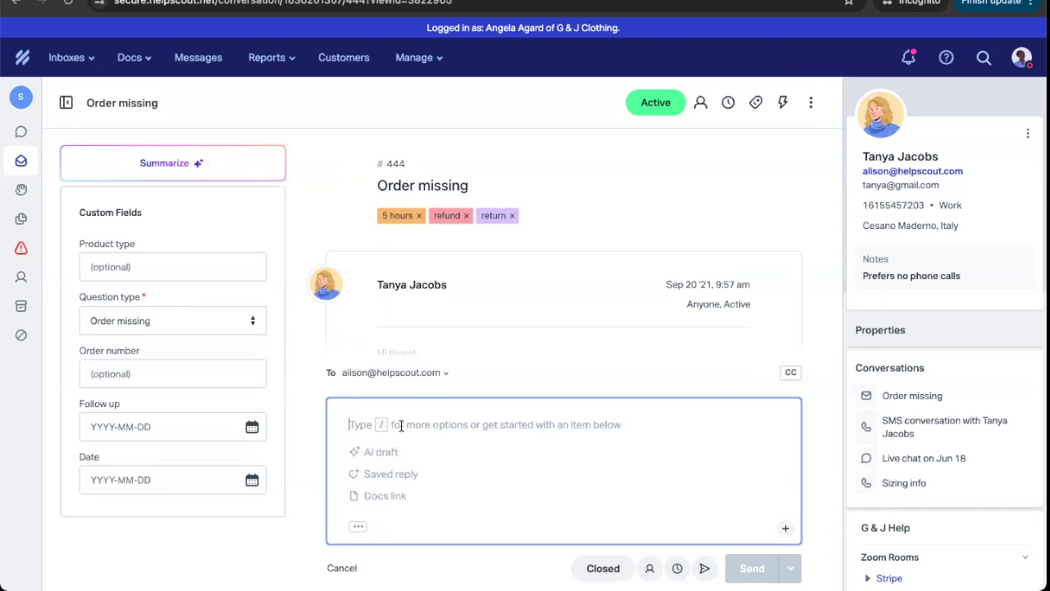
left_click(790, 372)
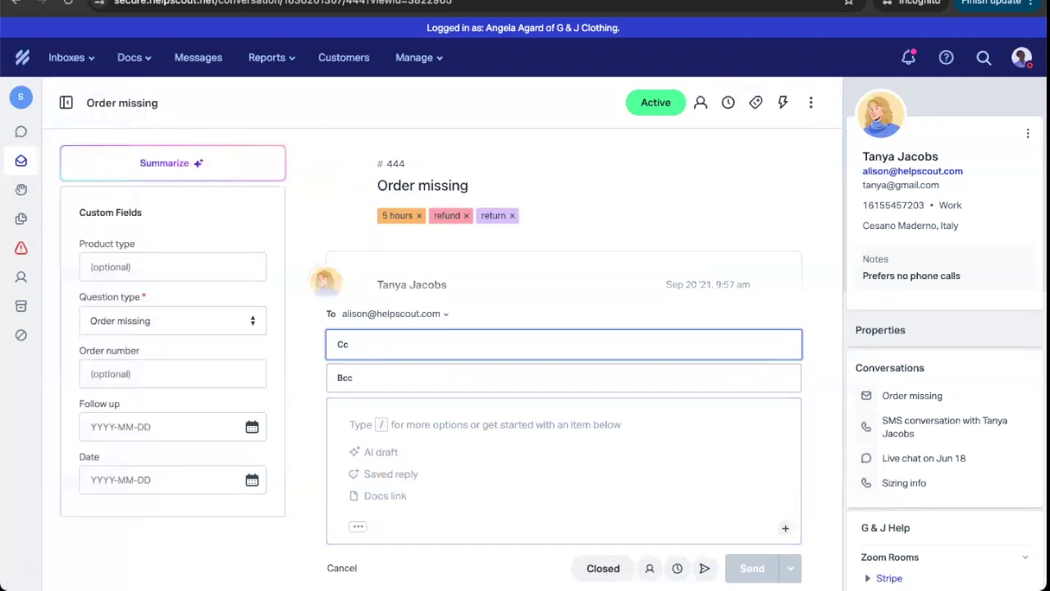
left_click(360, 424)
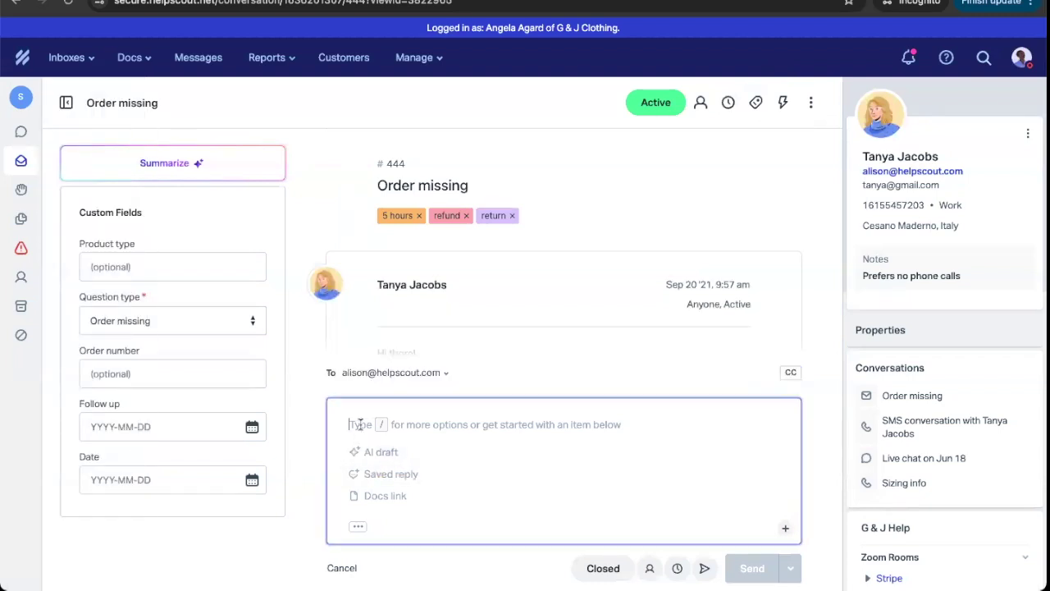
Step: Bring up the insert options in the reply body and look through the text formatting choices
type("/")
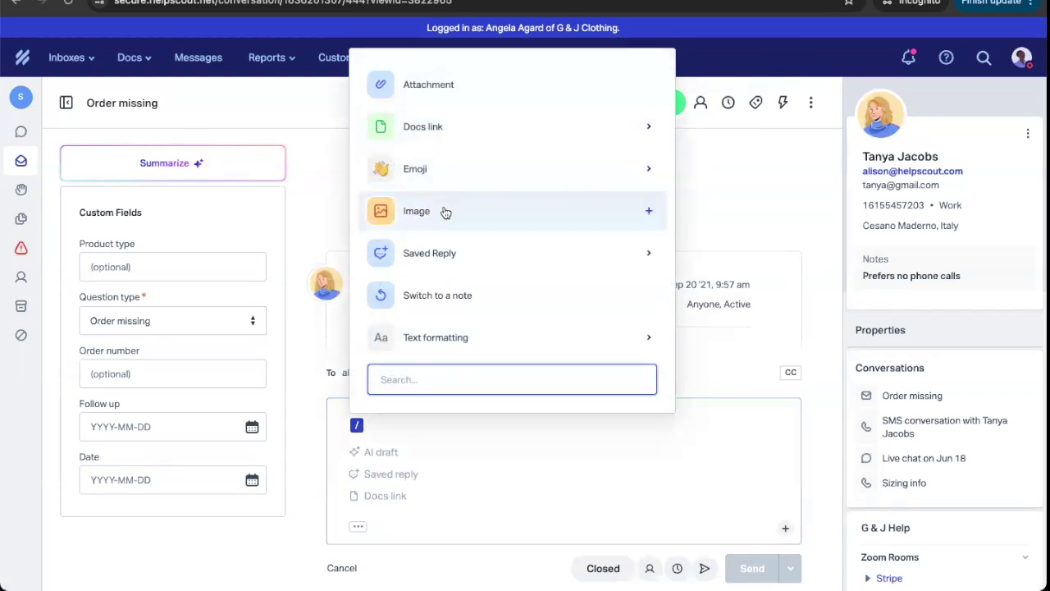
left_click(456, 337)
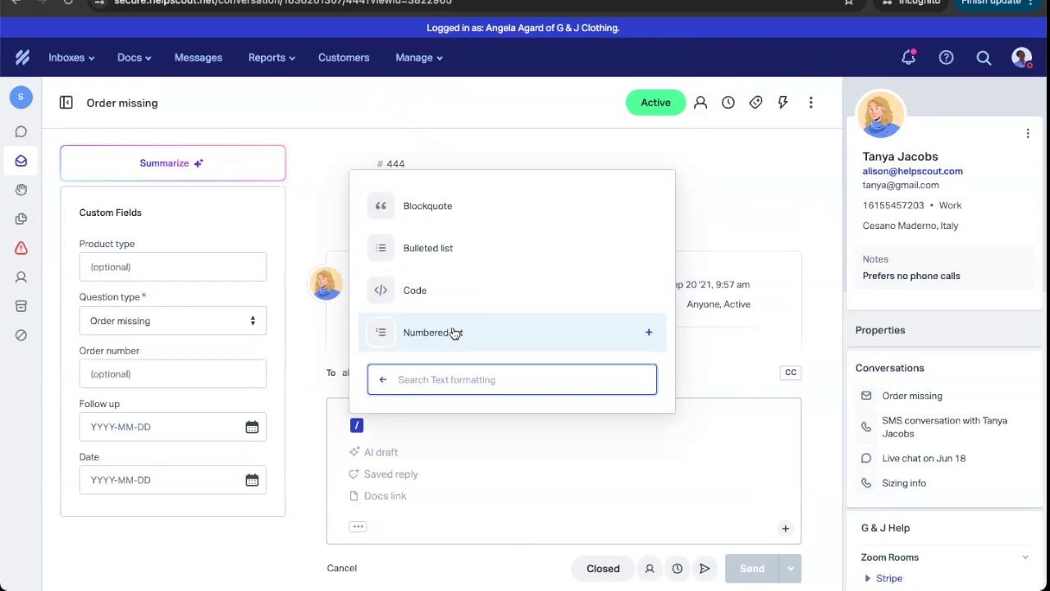
key("BackSpace")
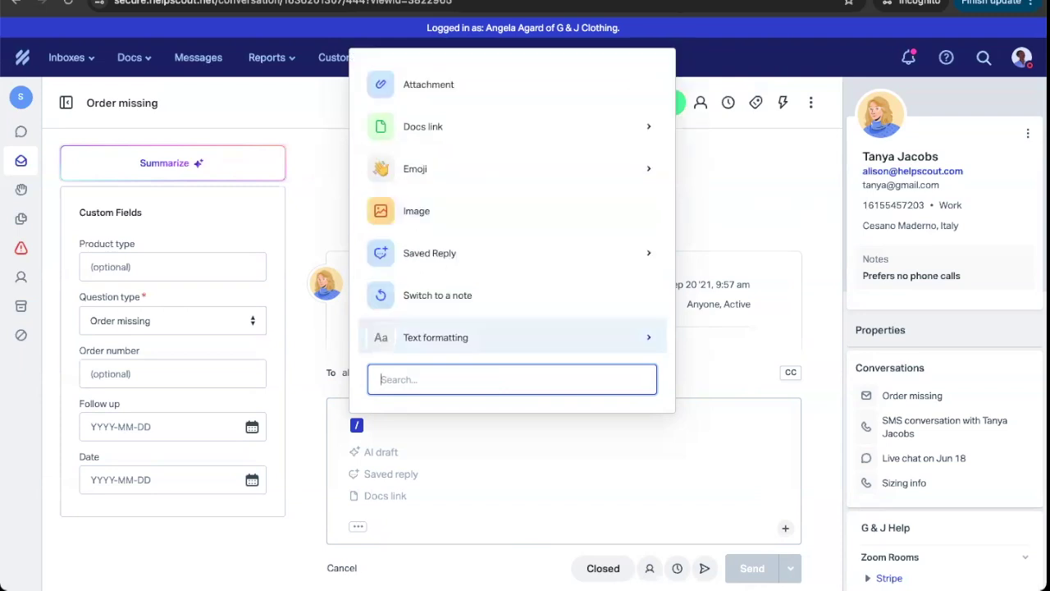
Step: Insert the saved reply "Products: One size fits most" and highlight the customer's first name in its greeting
left_click(490, 260)
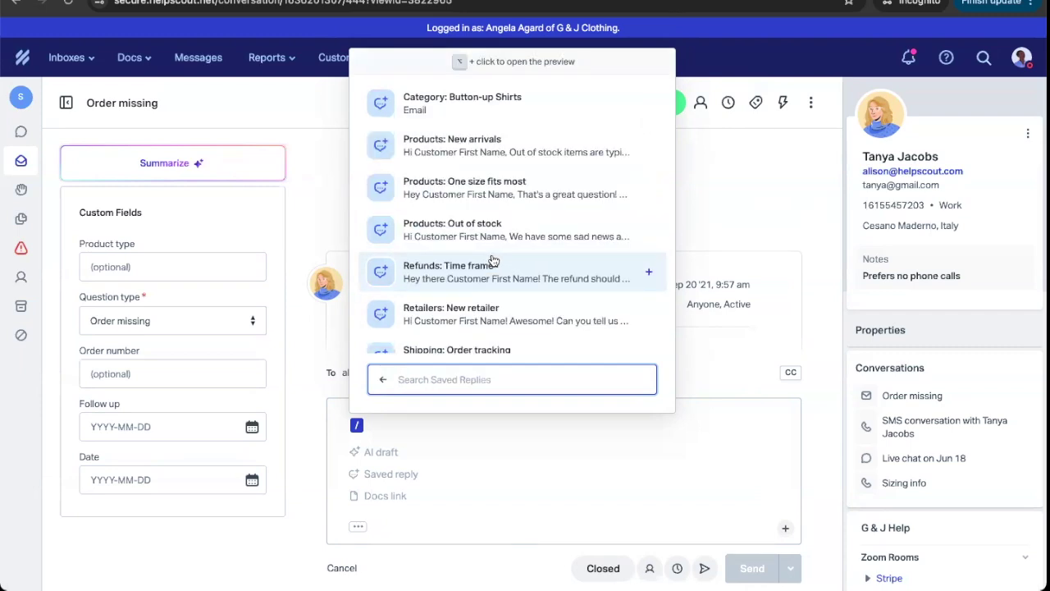
left_click(479, 203)
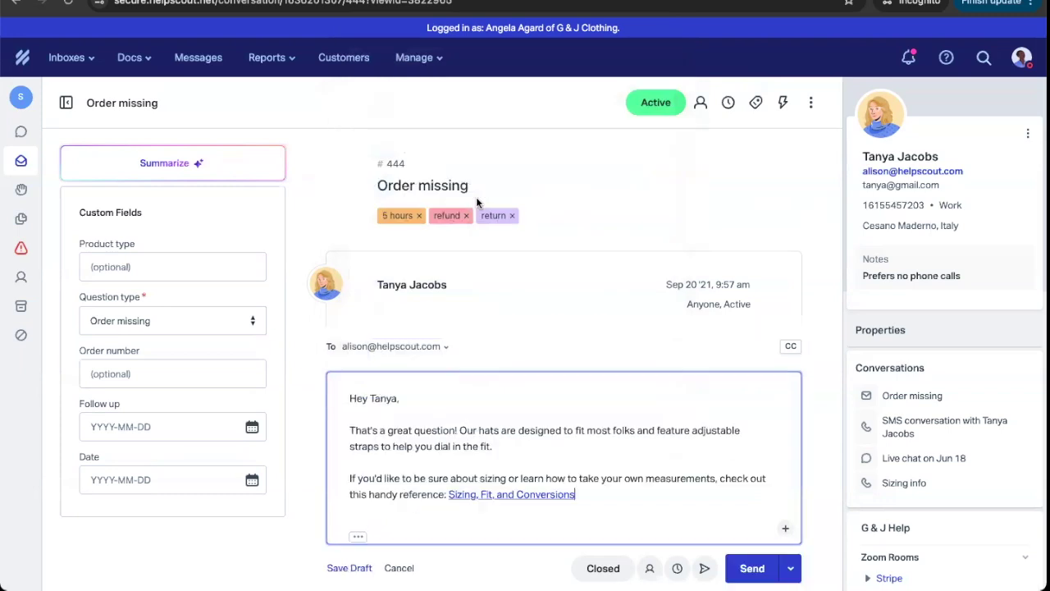
scroll(499, 397, "down", 1)
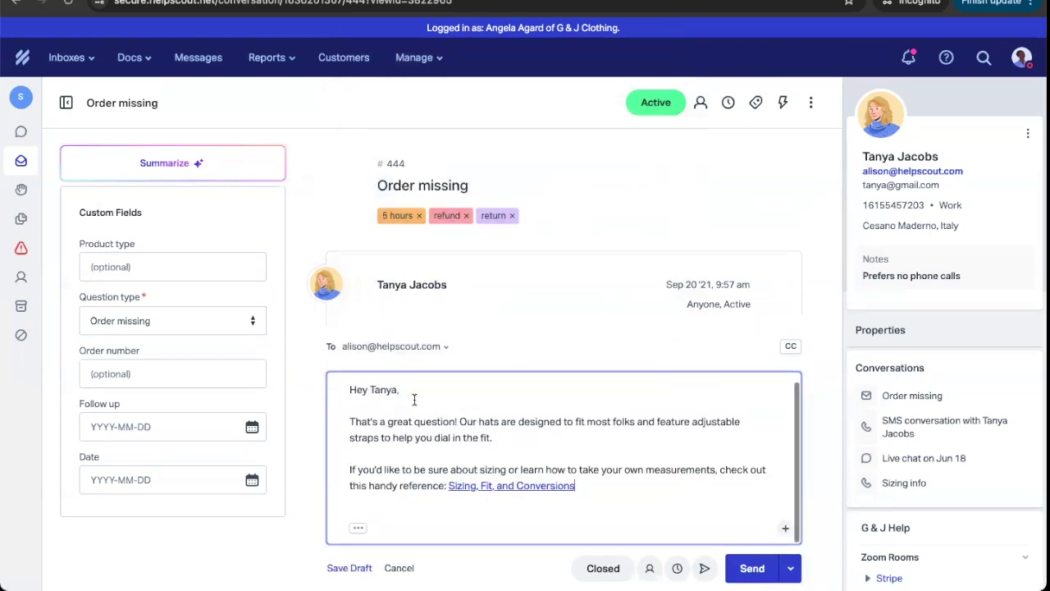
left_click_drag(397, 391, 370, 391)
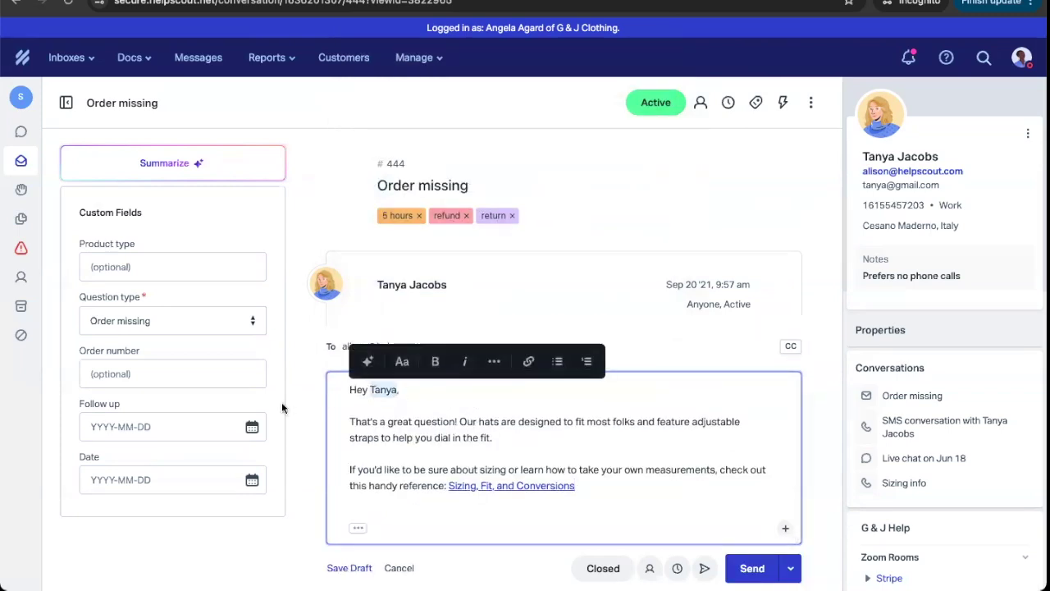
Step: Bring up the saved replies at the end of the reply's first paragraph to view the "Save this reply" option
mouse_move(31, 376)
left_click(513, 436)
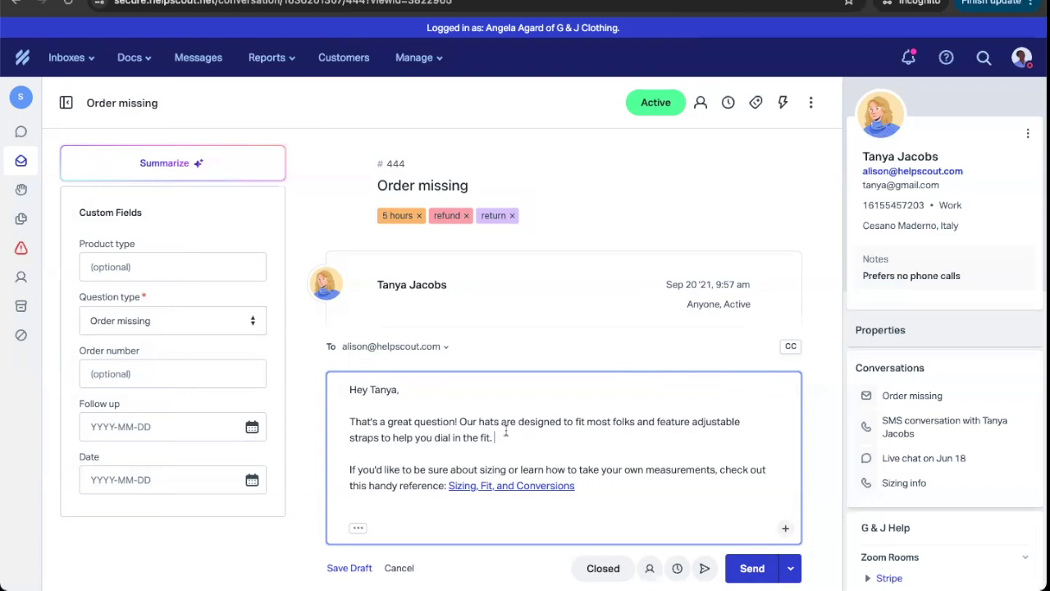
left_click(786, 529)
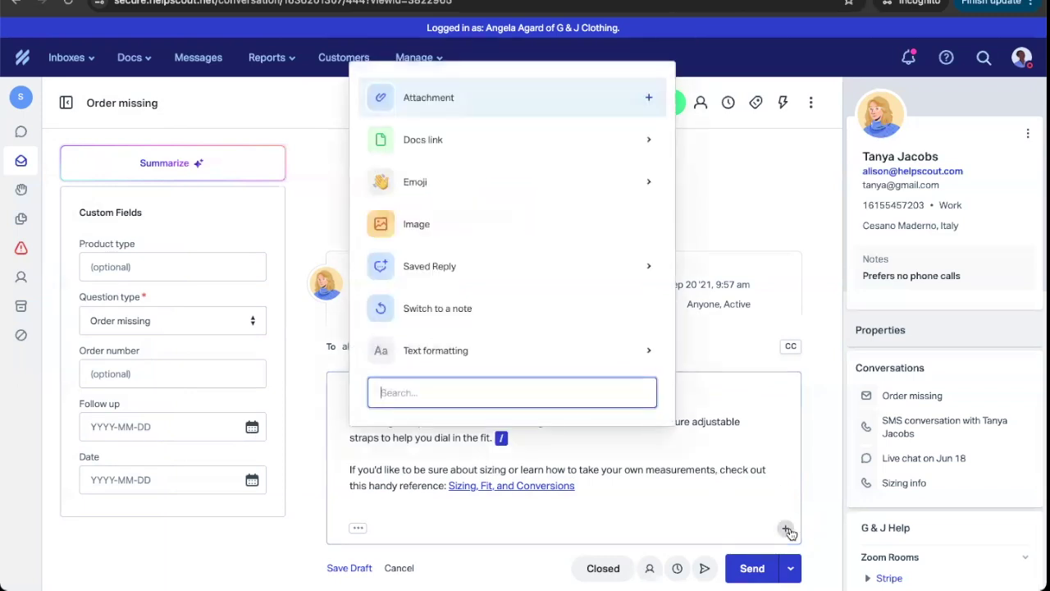
left_click(454, 267)
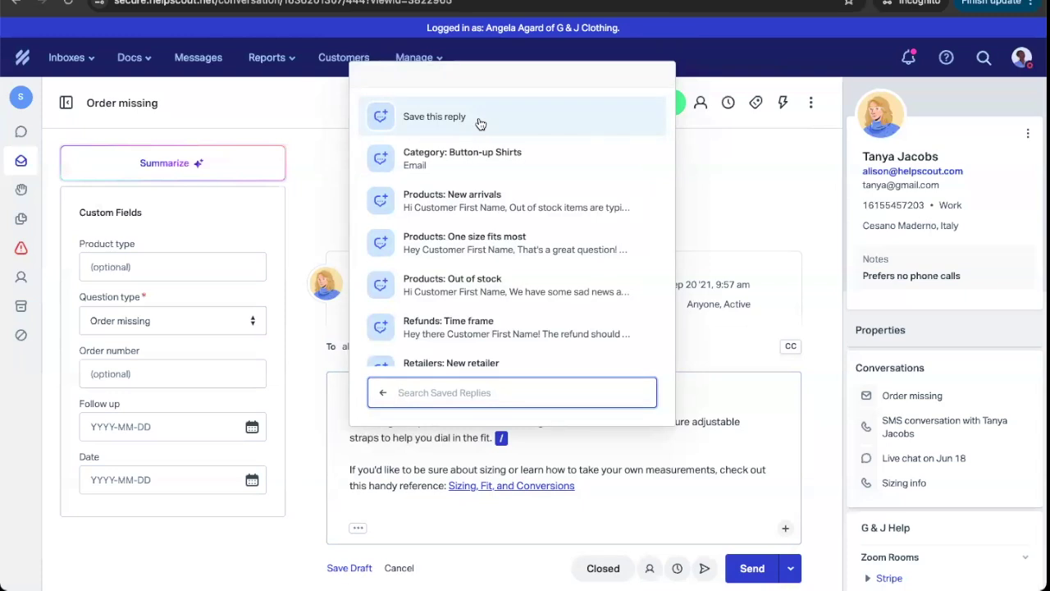
key("BackSpace")
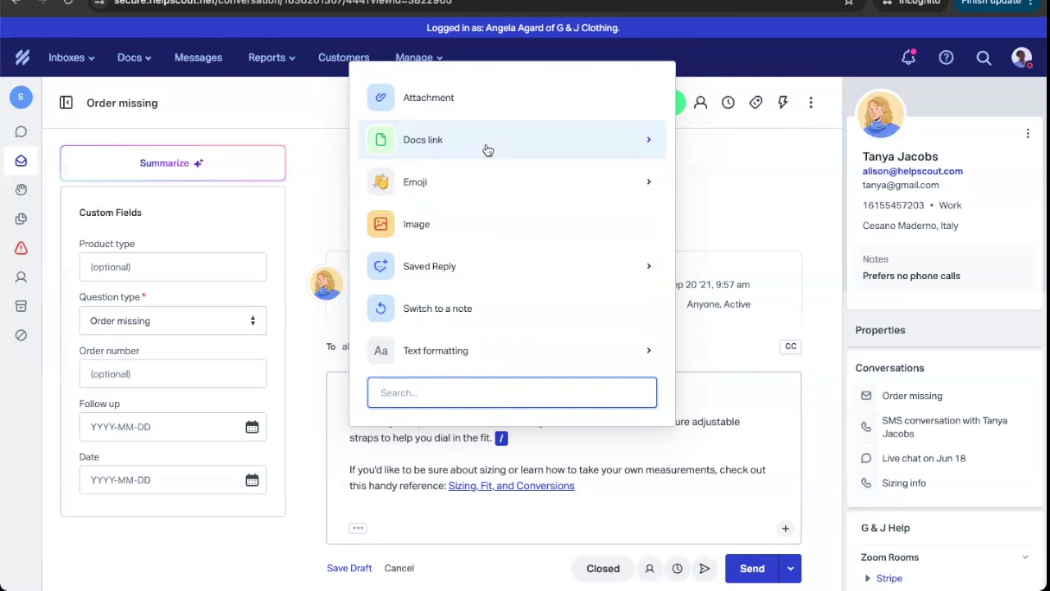
Step: Search the Docs articles for "ship", insert the "What are my shipping options?" link into the reply, and delete the draft
left_click(488, 150)
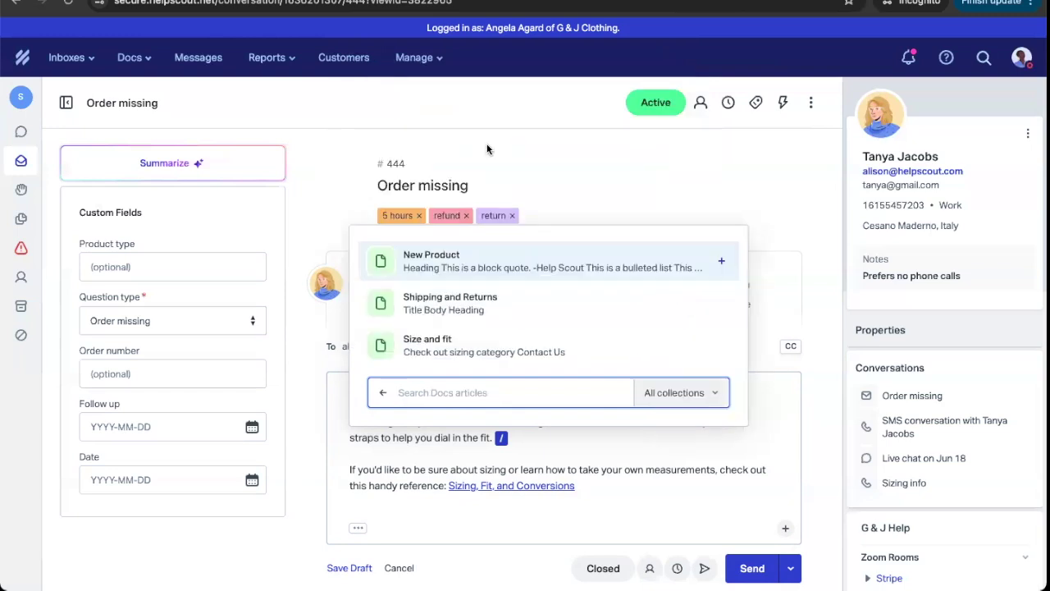
type("ship")
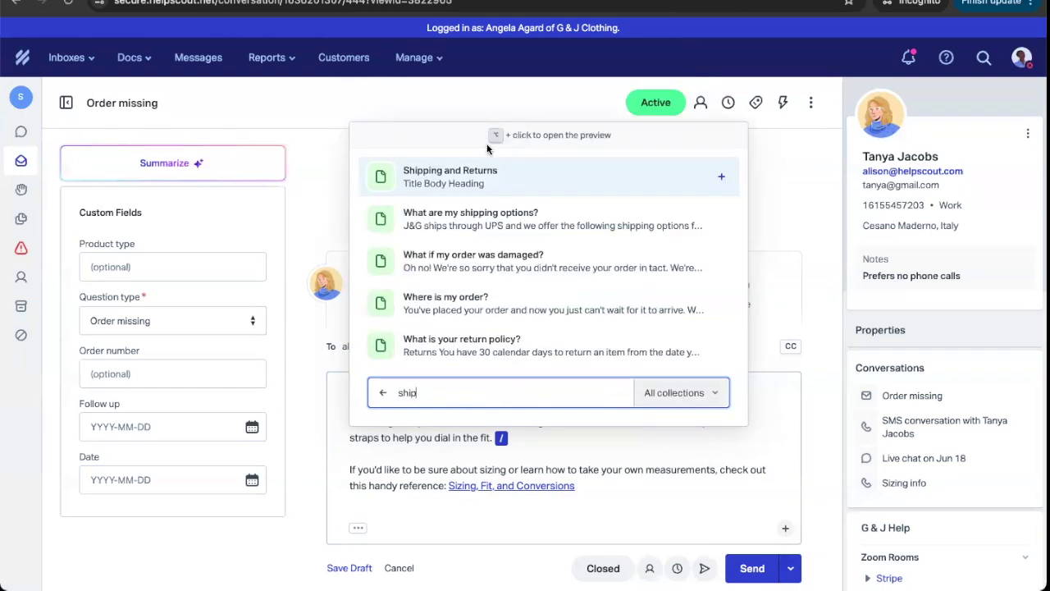
left_click(493, 219)
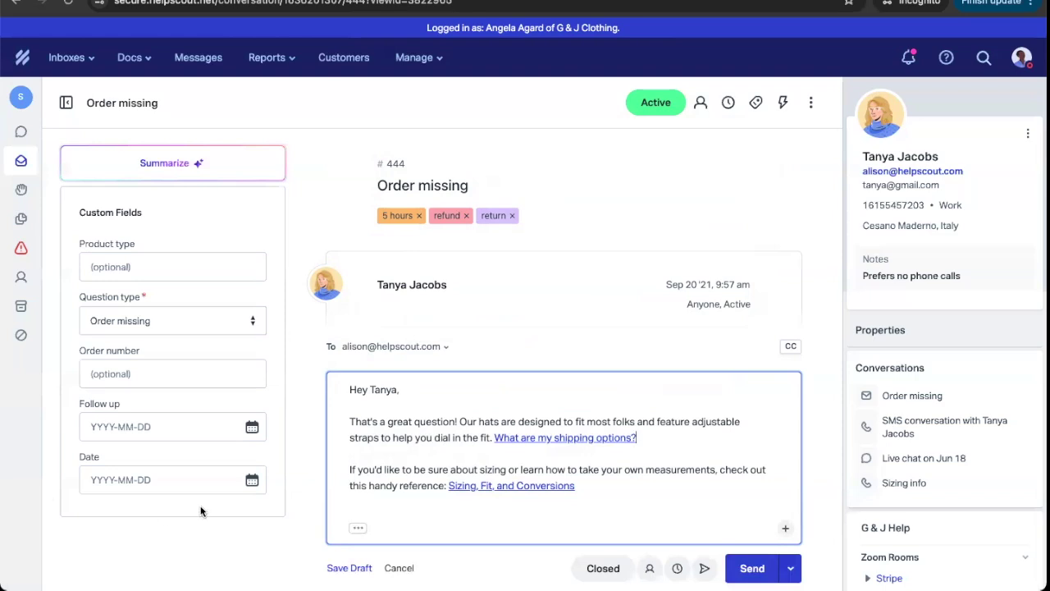
left_click(399, 568)
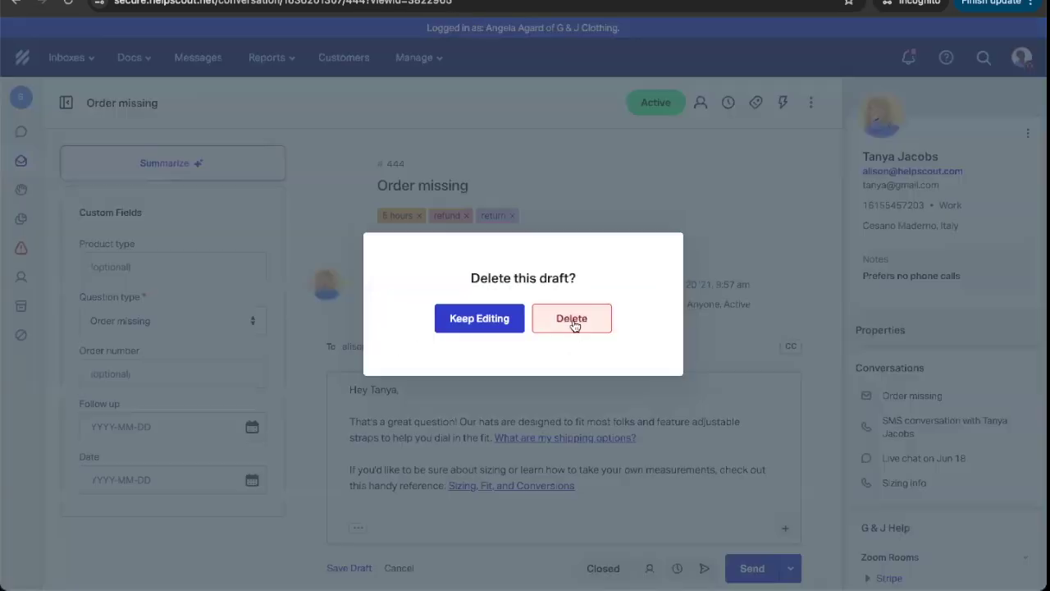
left_click(575, 321)
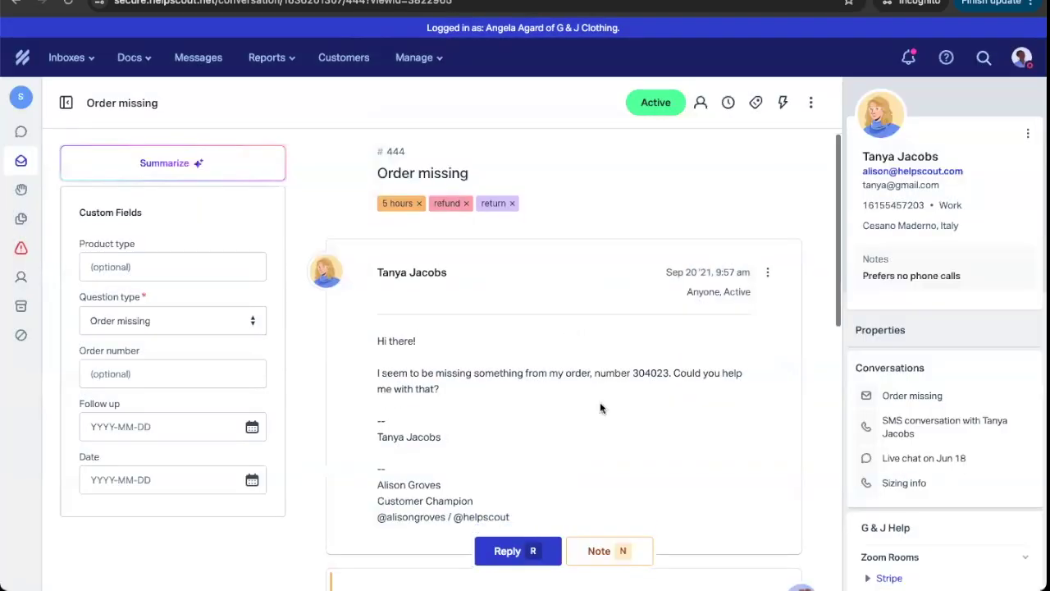
Step: Start a note on the conversation, bring up the list of teammates and teams to mention, and cancel the note
scroll(600, 403, "down", 6)
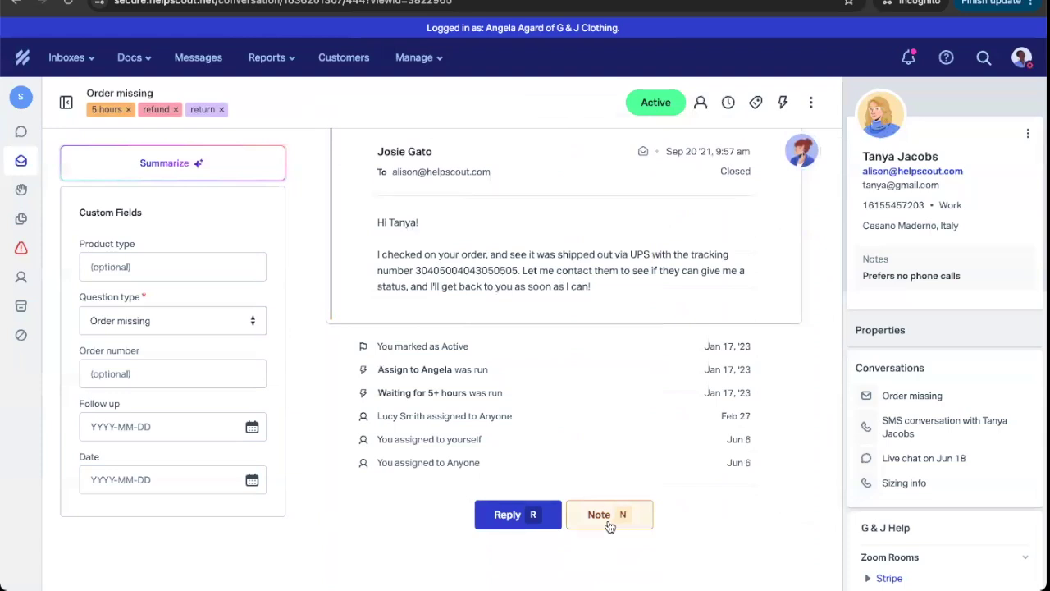
left_click(610, 526)
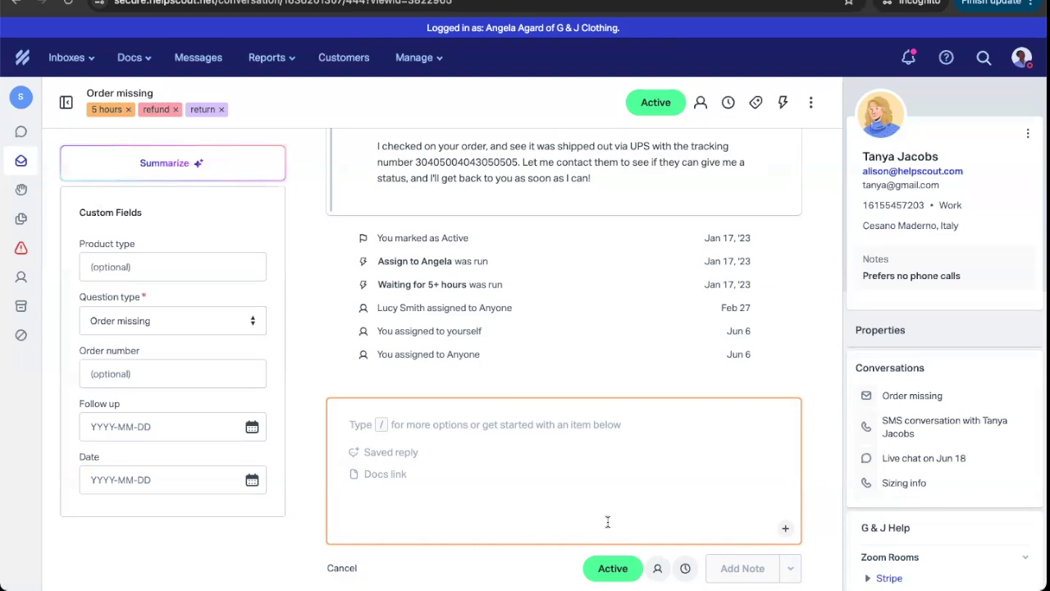
type("@")
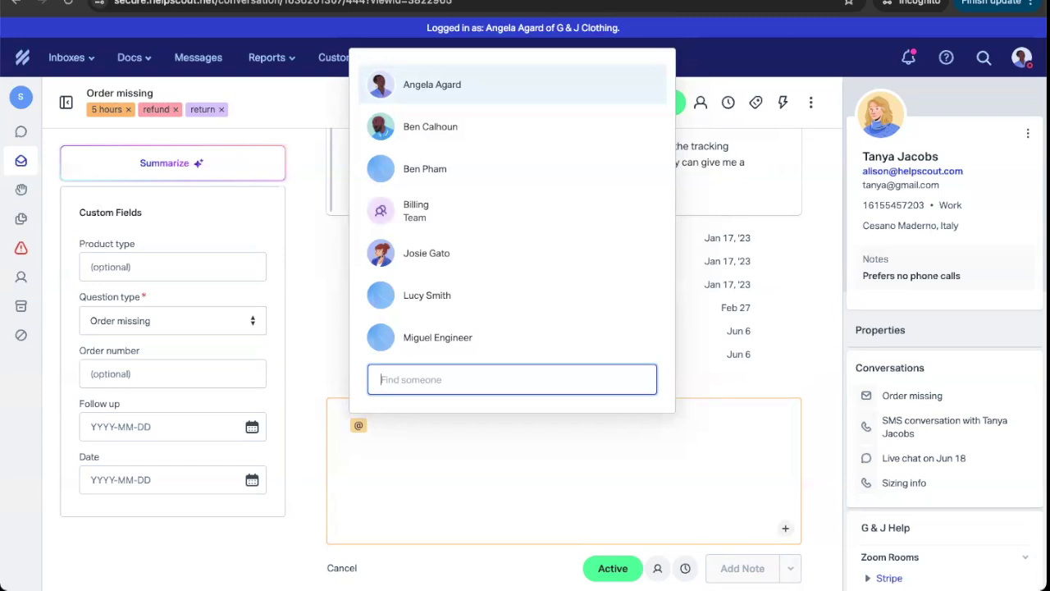
left_click(438, 561)
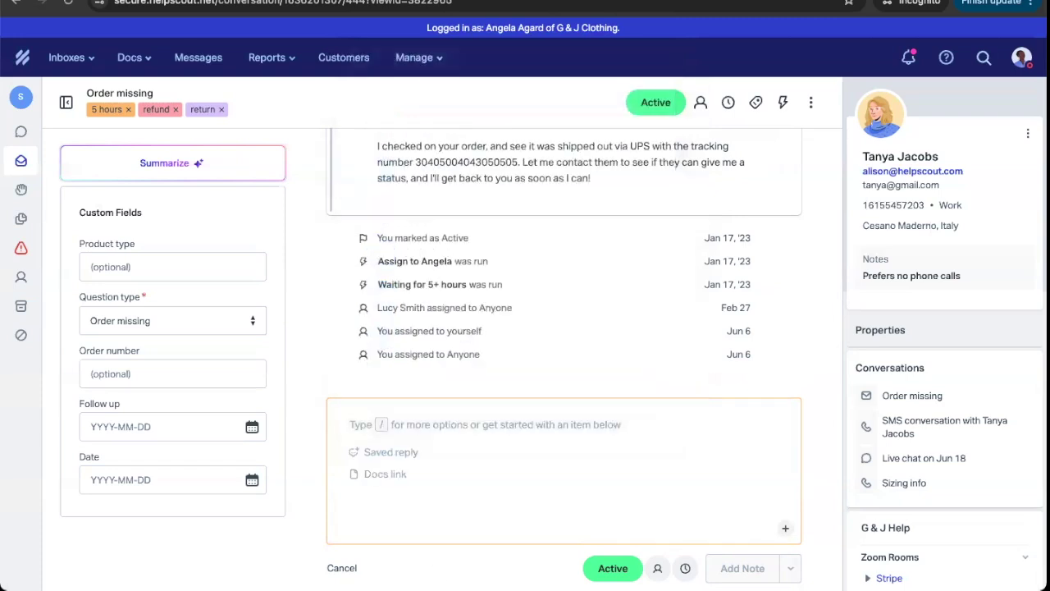
left_click(342, 568)
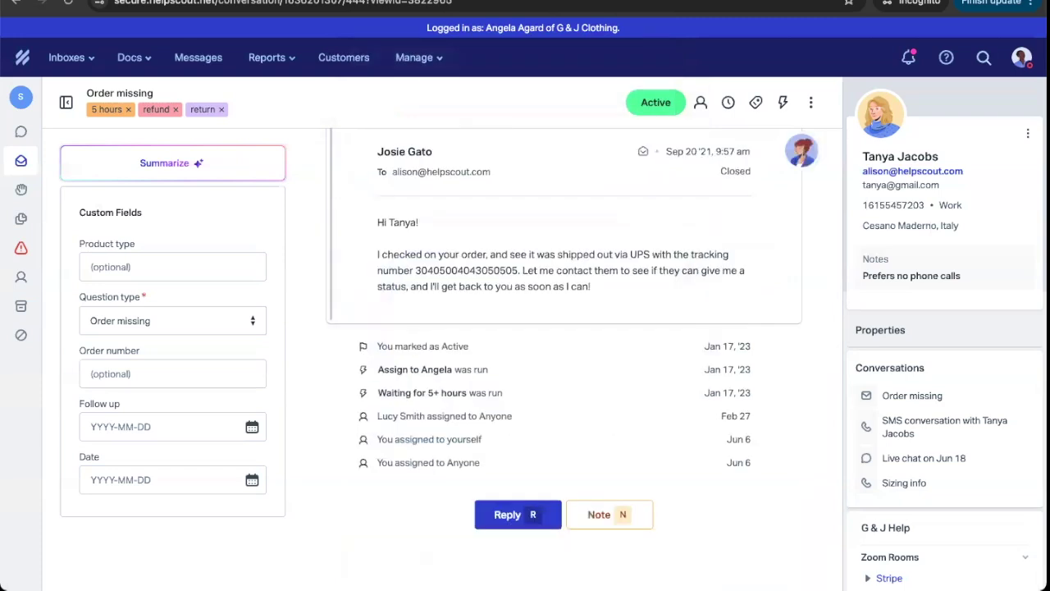
Step: Return to the Unassigned list and reopen the "Order missing" conversation
scroll(654, 443, "up", 10)
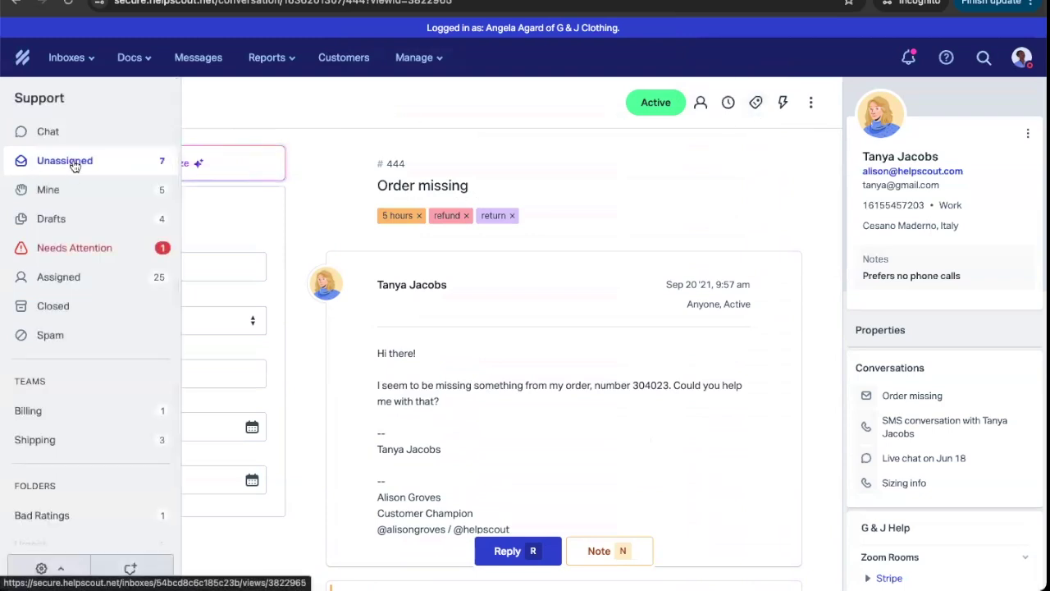
left_click(74, 164)
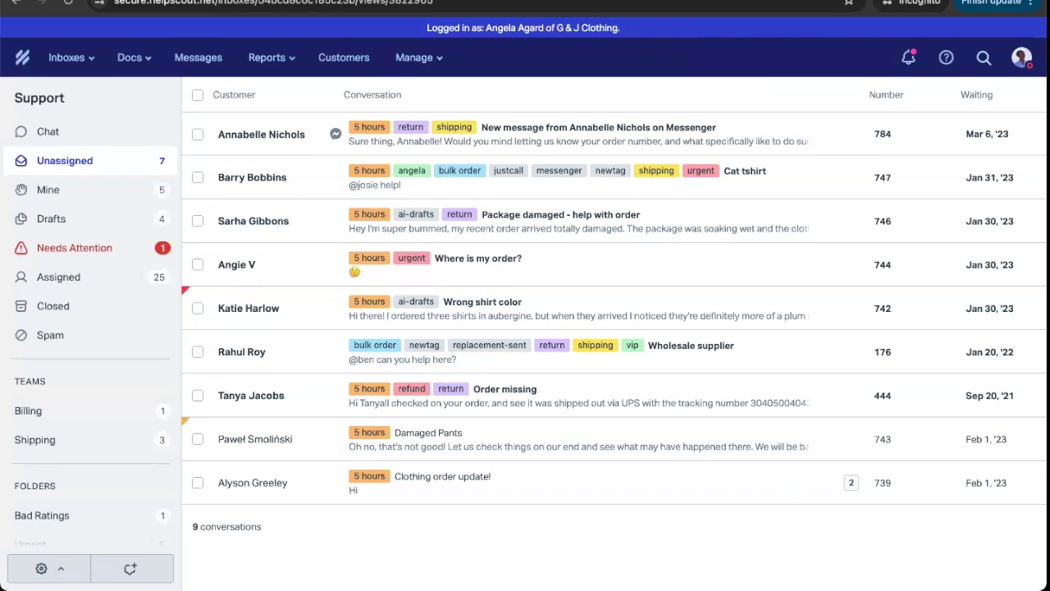
left_click(621, 406)
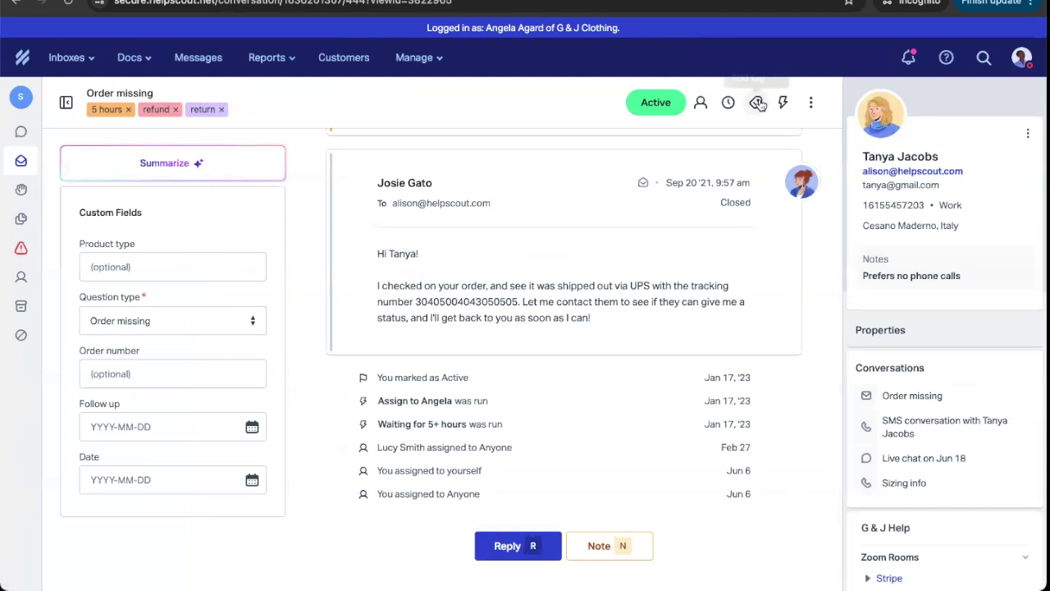
Step: Search the conversation's available tags for "shi" and close the tag list without adding one
left_click(757, 105)
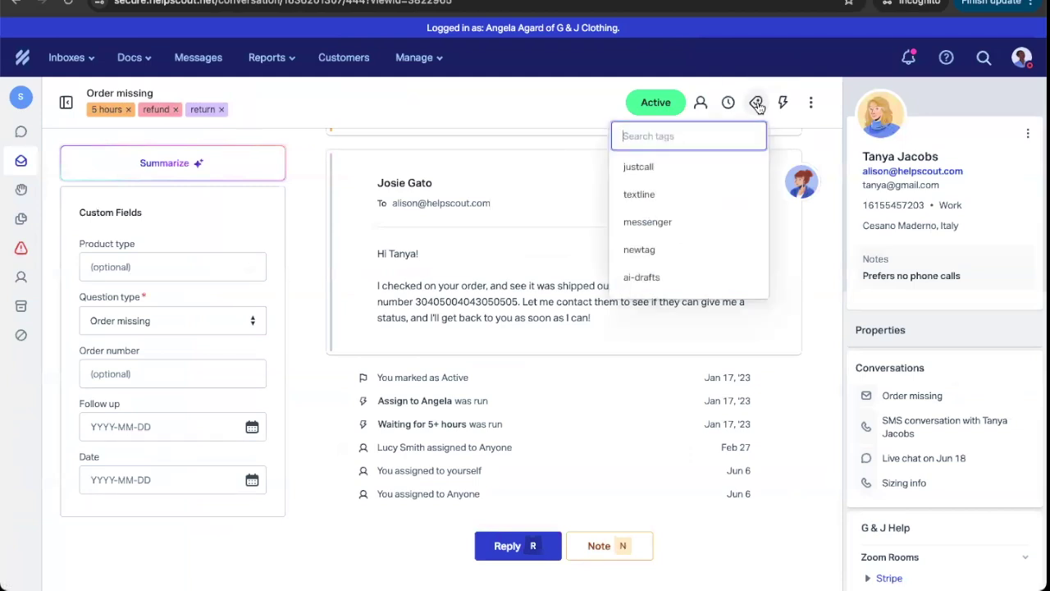
type("shi")
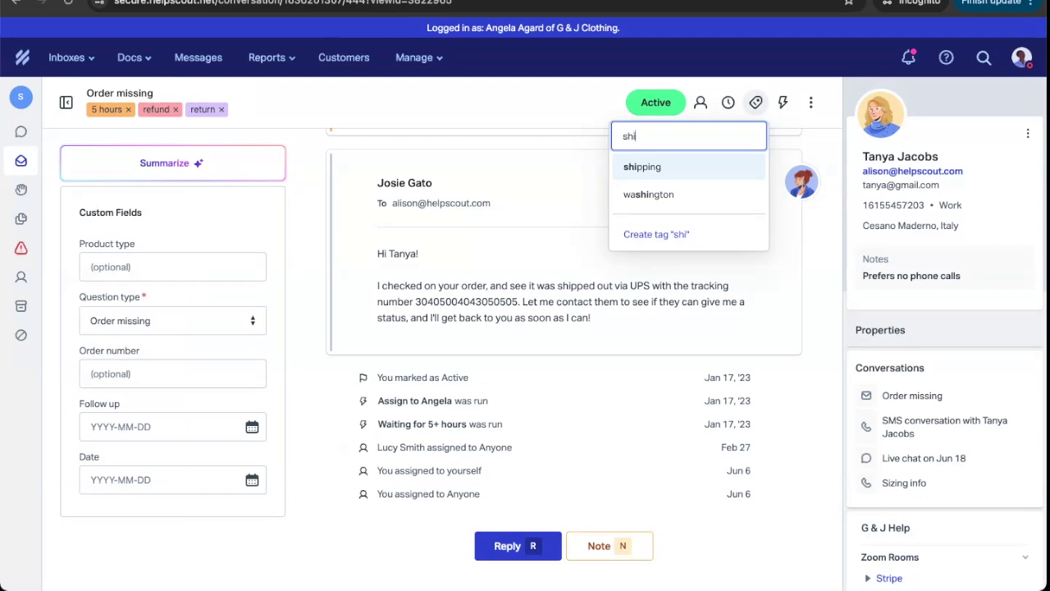
left_click(655, 289)
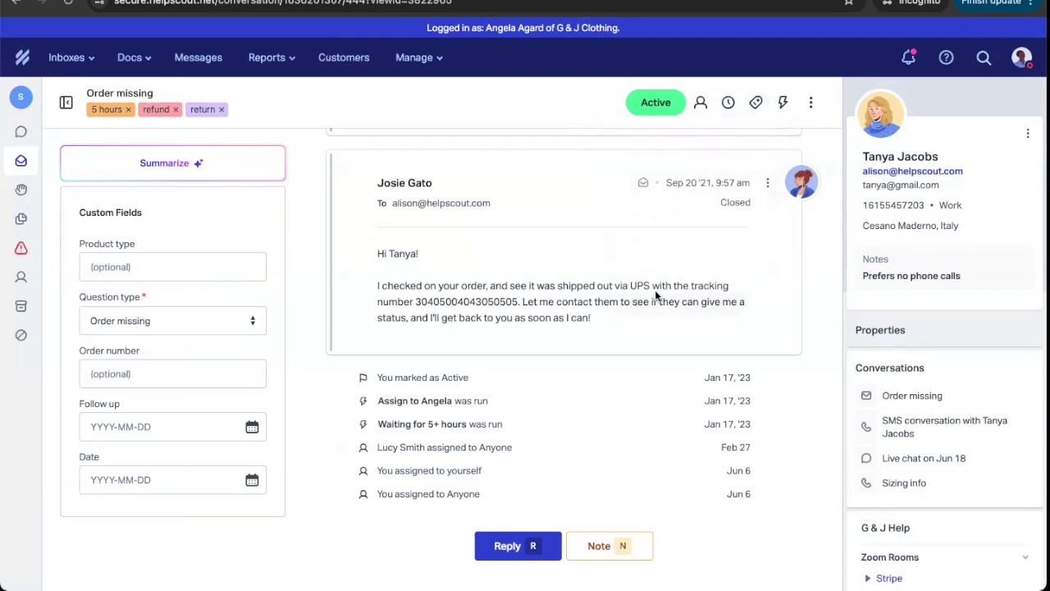
Step: Review the actions of the "Replacement sent" manual workflow and cancel without running it
left_click(784, 104)
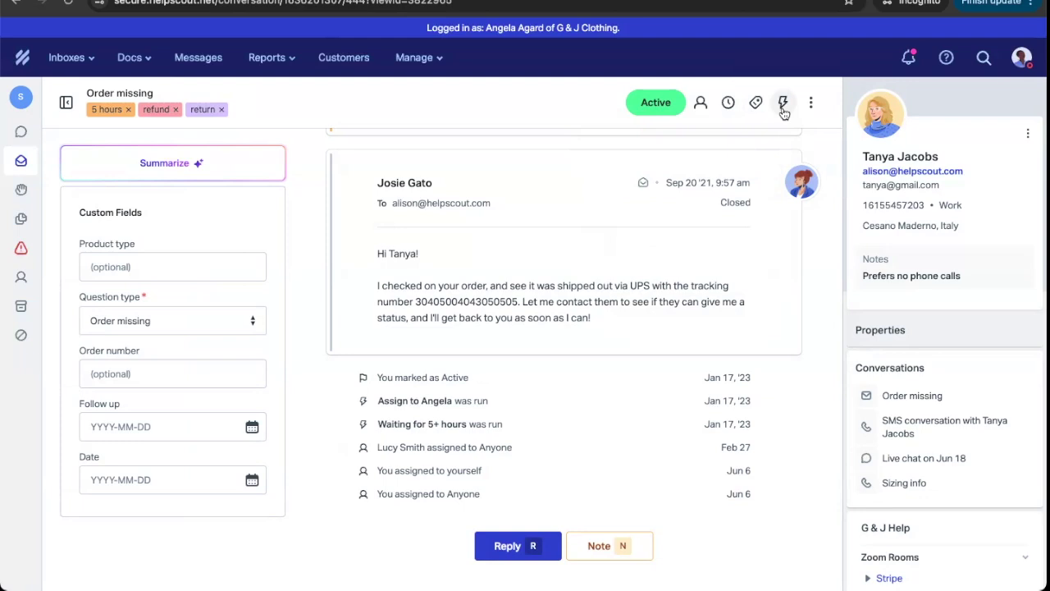
left_click(706, 230)
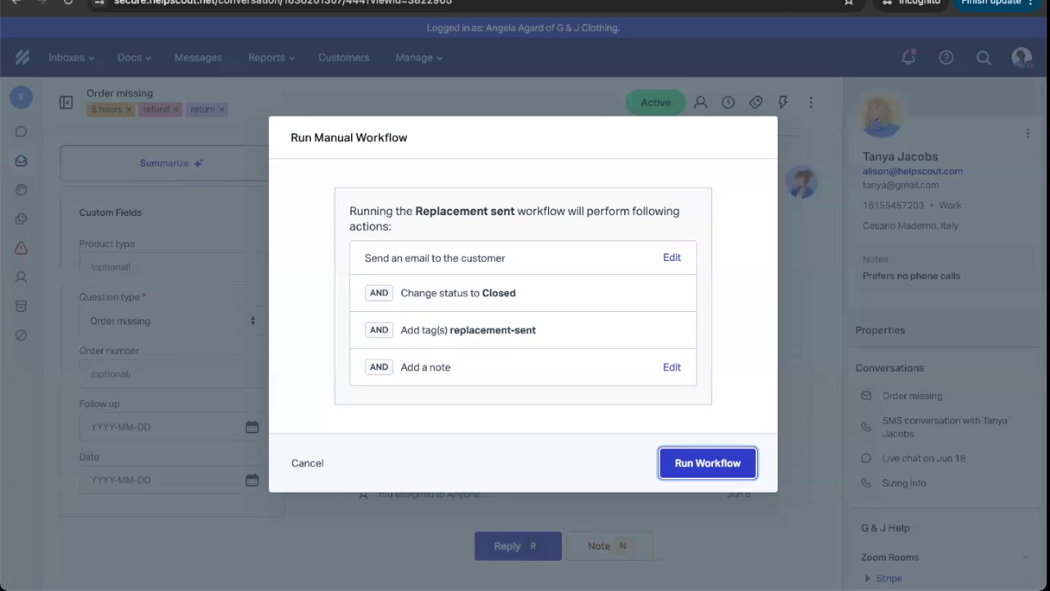
left_click(308, 463)
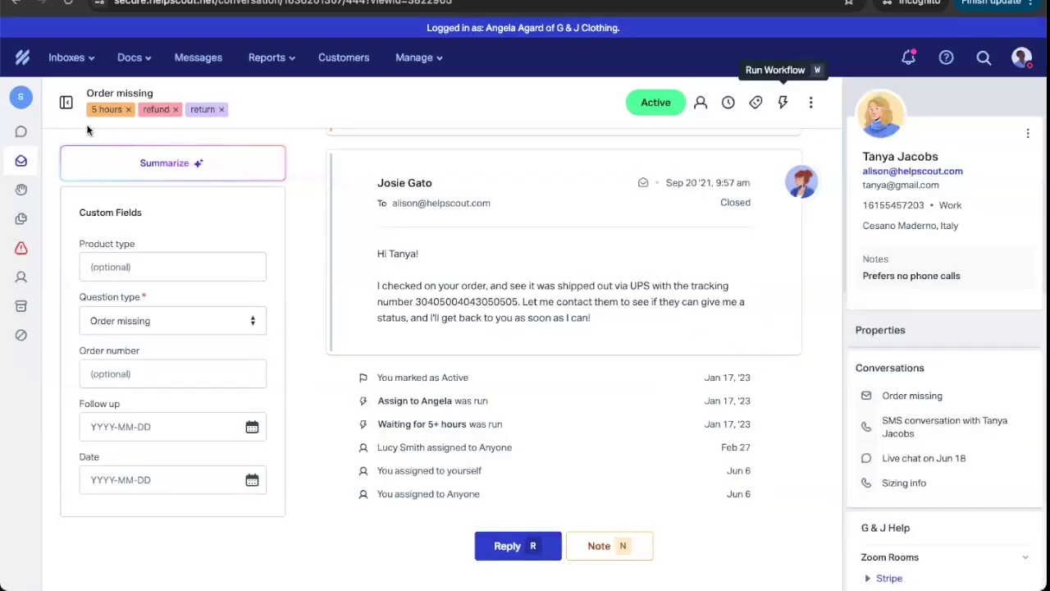
Step: Return to the Unassigned list, open the "Wholesale supplier" conversation and read through to its latest note
left_click(53, 161)
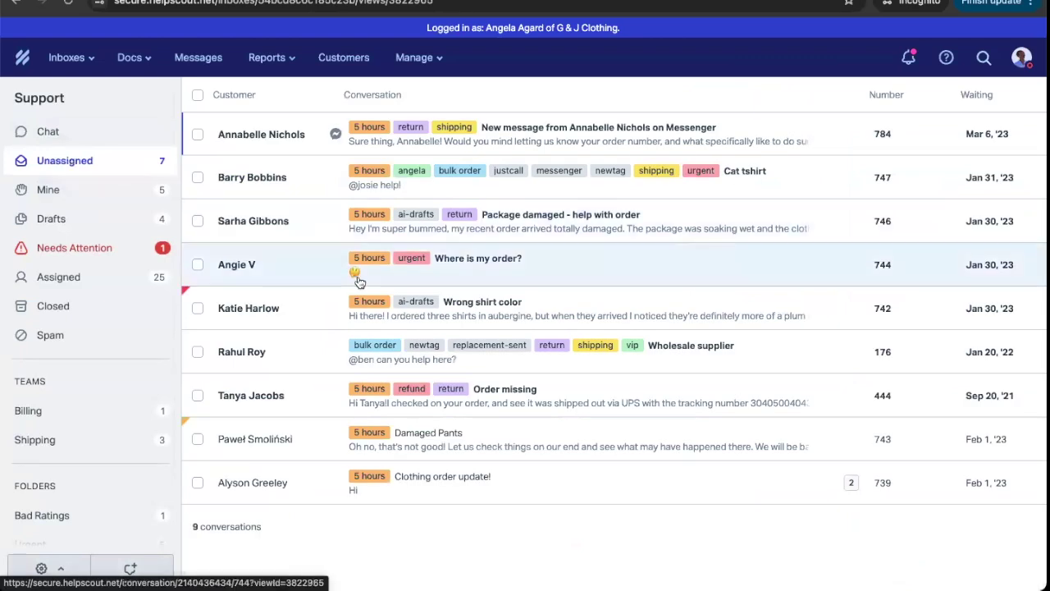
left_click(679, 352)
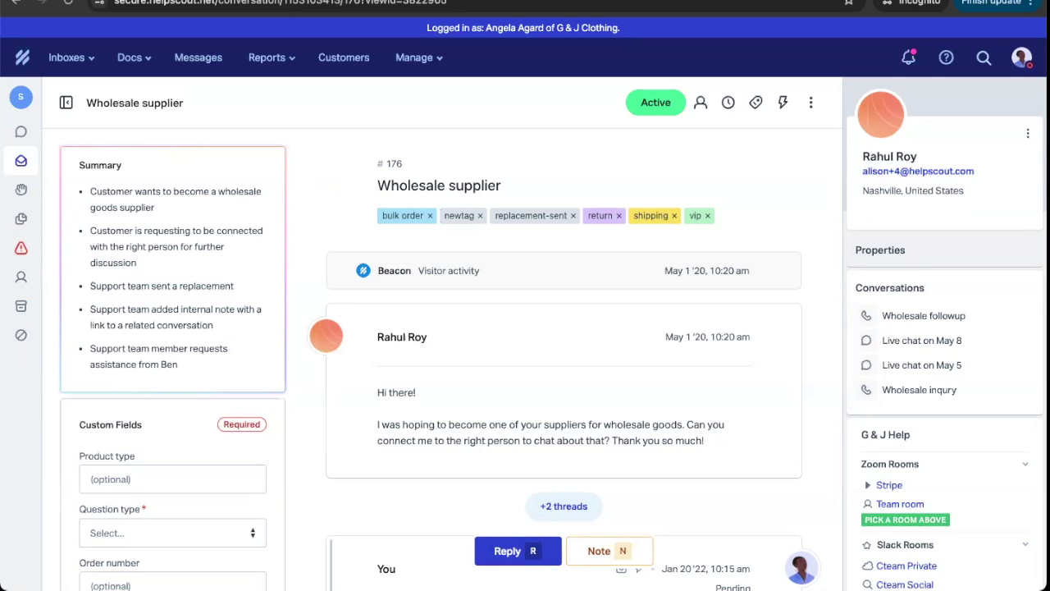
scroll(447, 360, "down", 3)
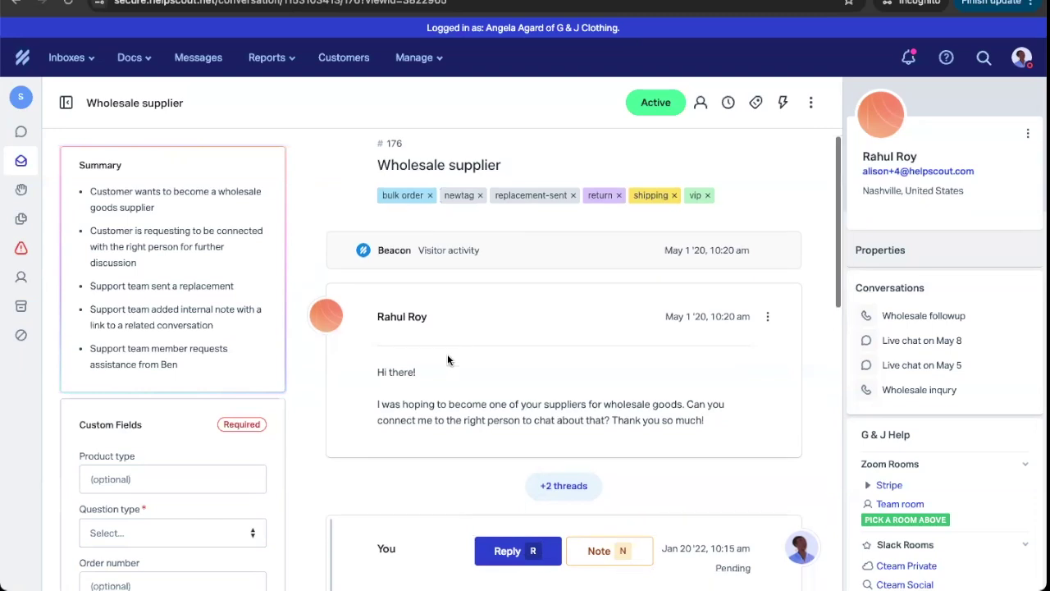
scroll(447, 360, "down", 6)
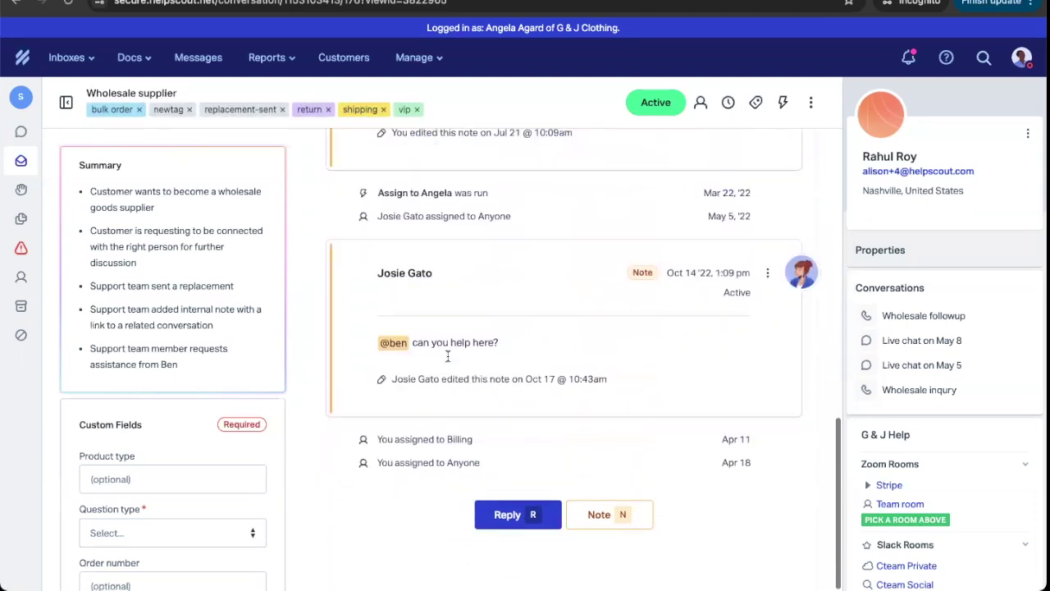
Step: Start a reply and insert the saved reply about the refund arriving within 7-10 business days
left_click(500, 509)
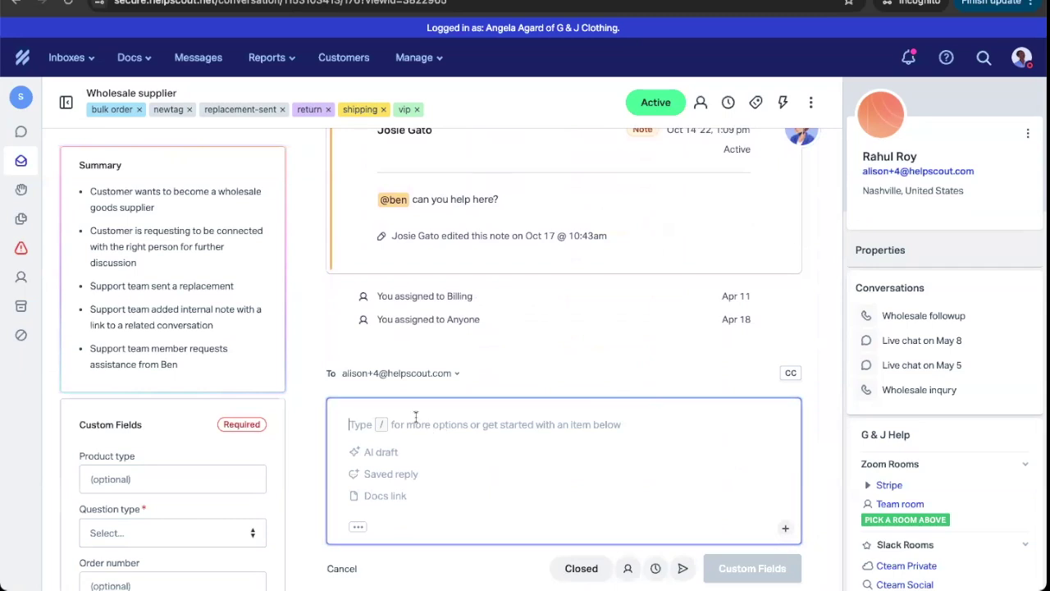
type("/")
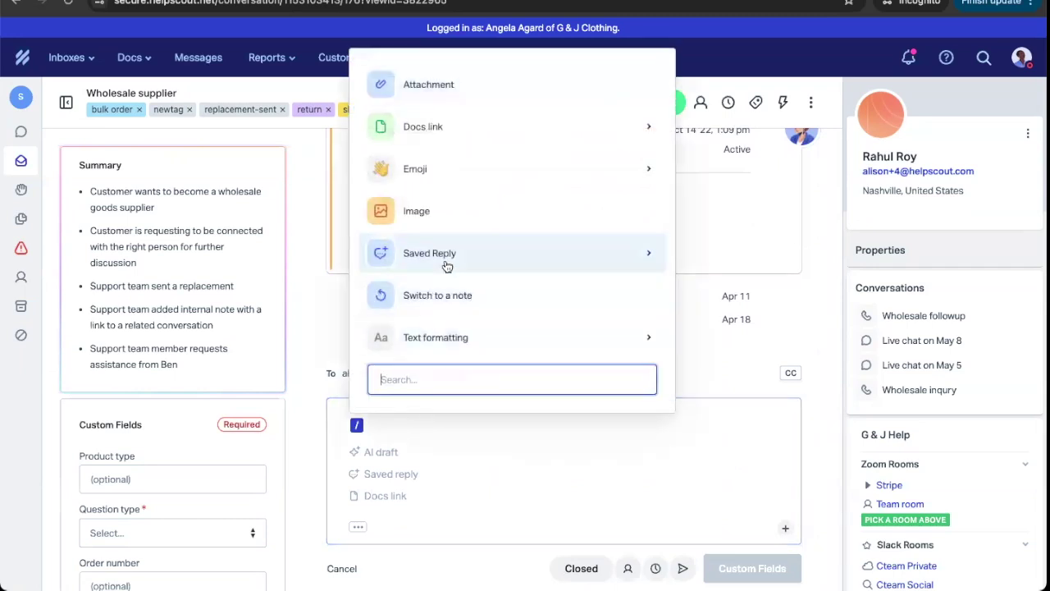
left_click(445, 265)
left_click(446, 265)
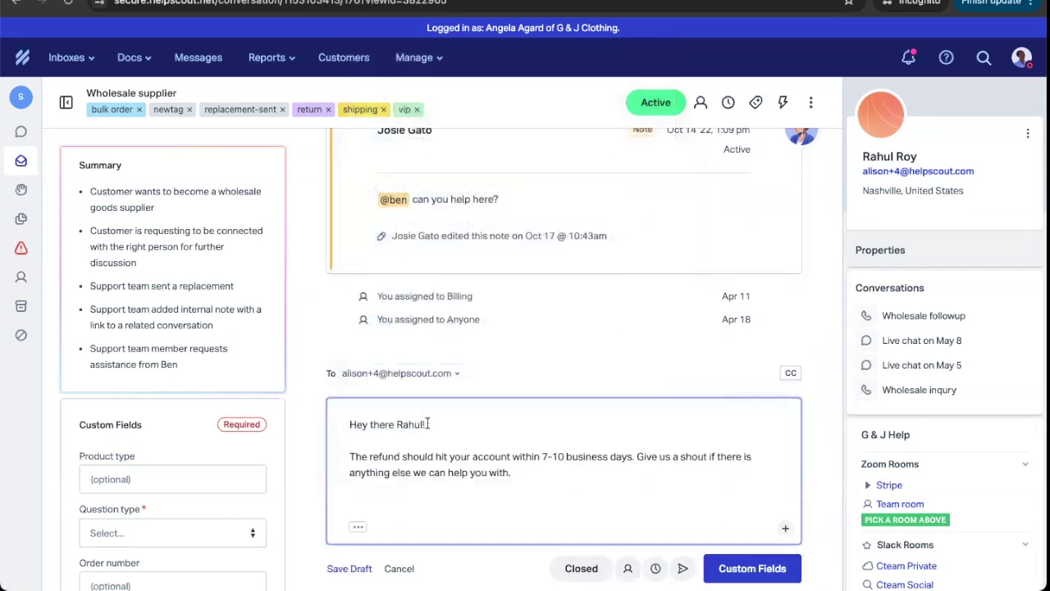
Step: Select the refund sentence in the reply and review the AI assist rewriting options and translation languages
left_click_drag(350, 456, 633, 452)
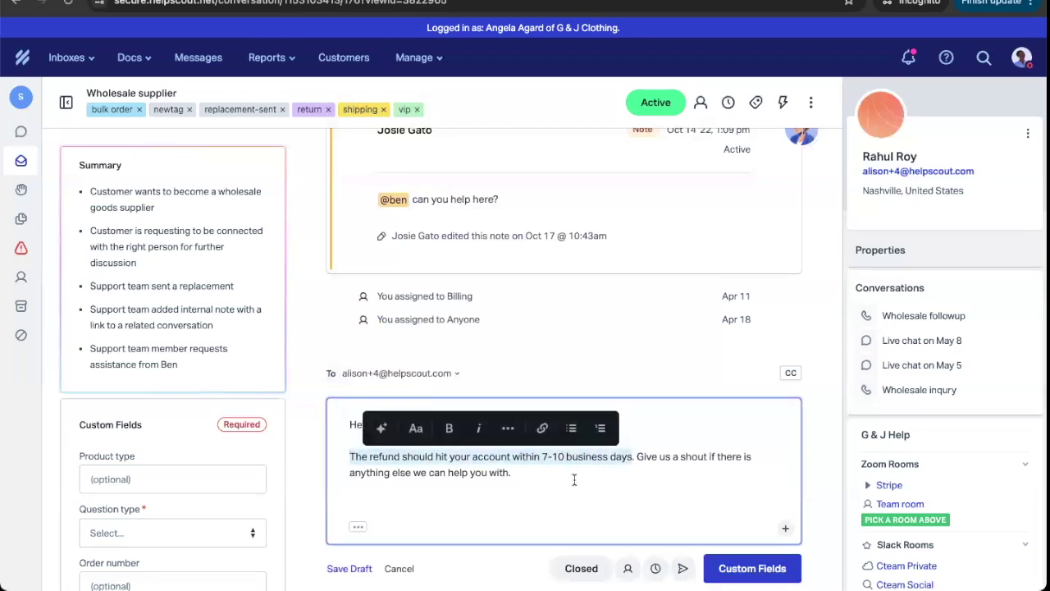
left_click(382, 428)
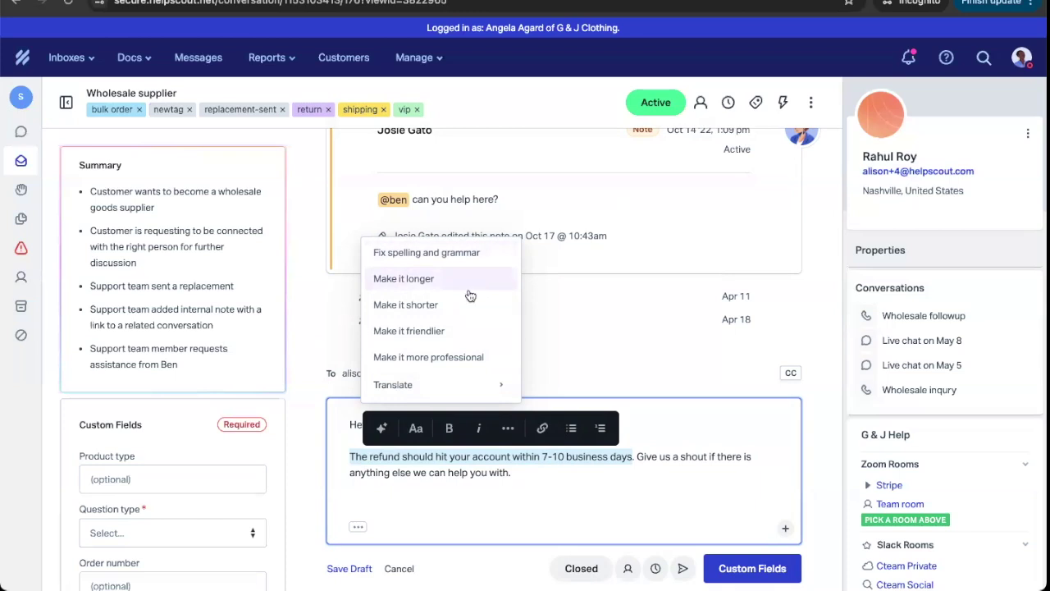
left_click(479, 386)
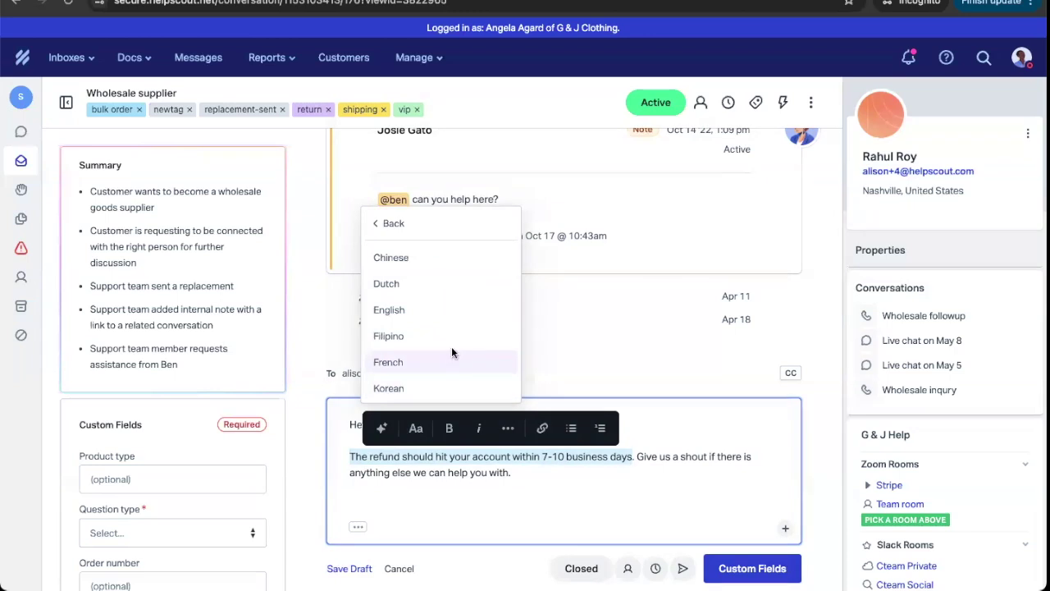
scroll(451, 352, "down", 5)
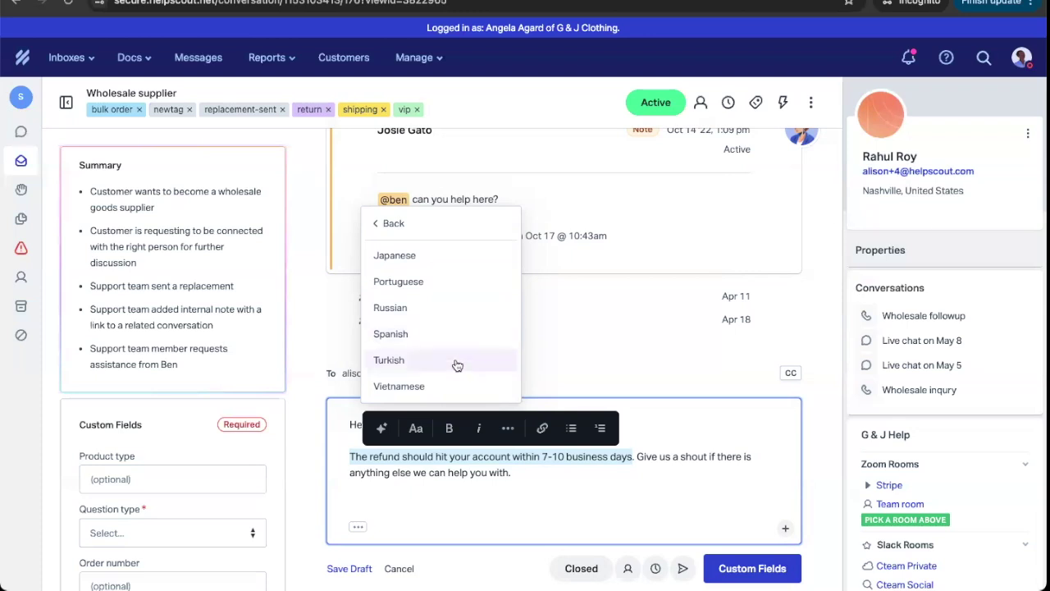
left_click(450, 475)
left_click_drag(346, 454, 637, 456)
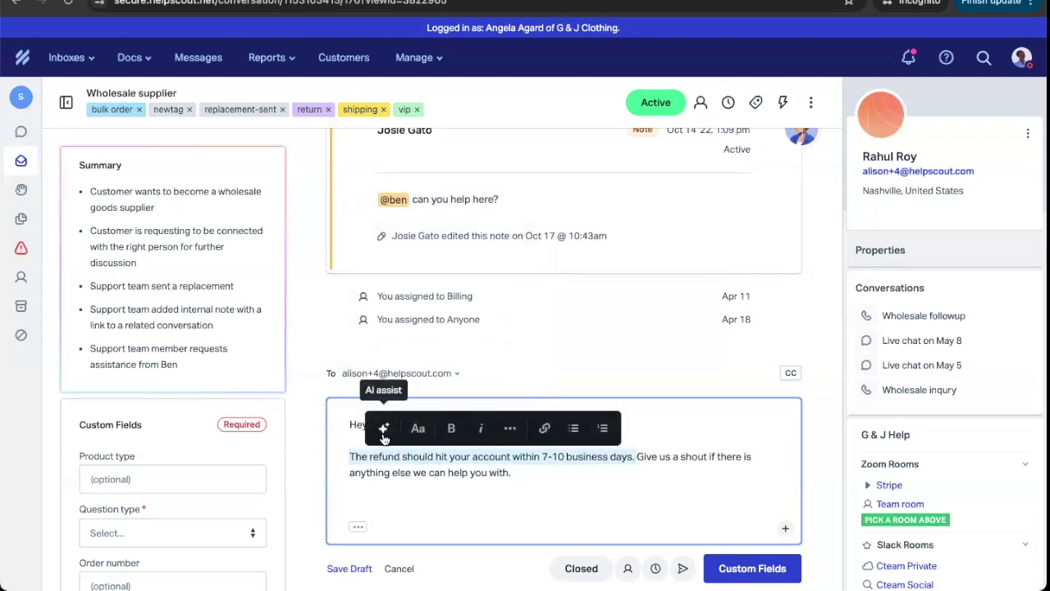
Step: Clear the entire text of the reply draft
left_click(529, 474)
key("ctrl+a")
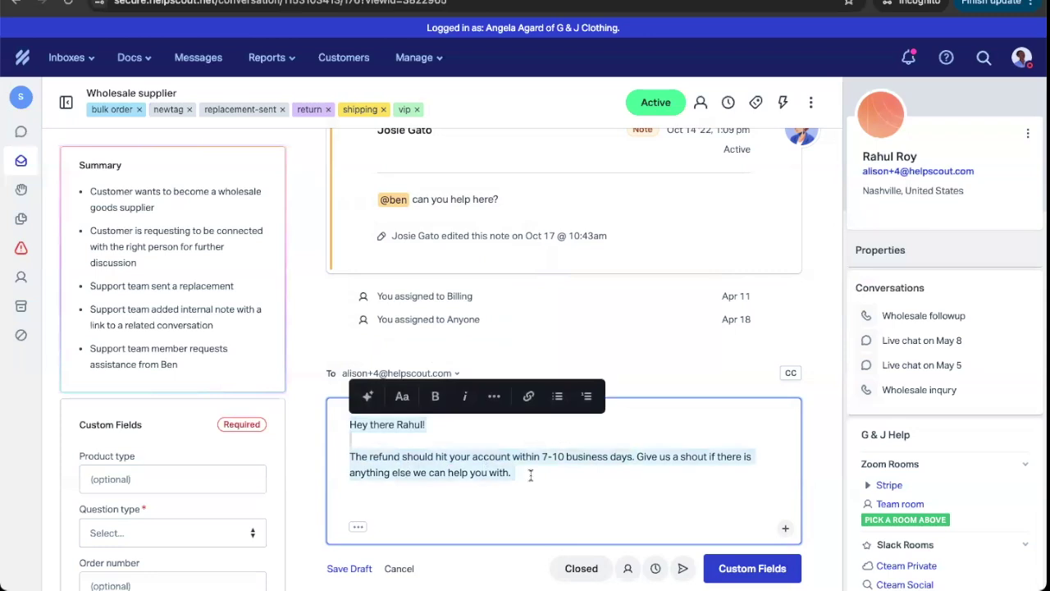
key("BackSpace")
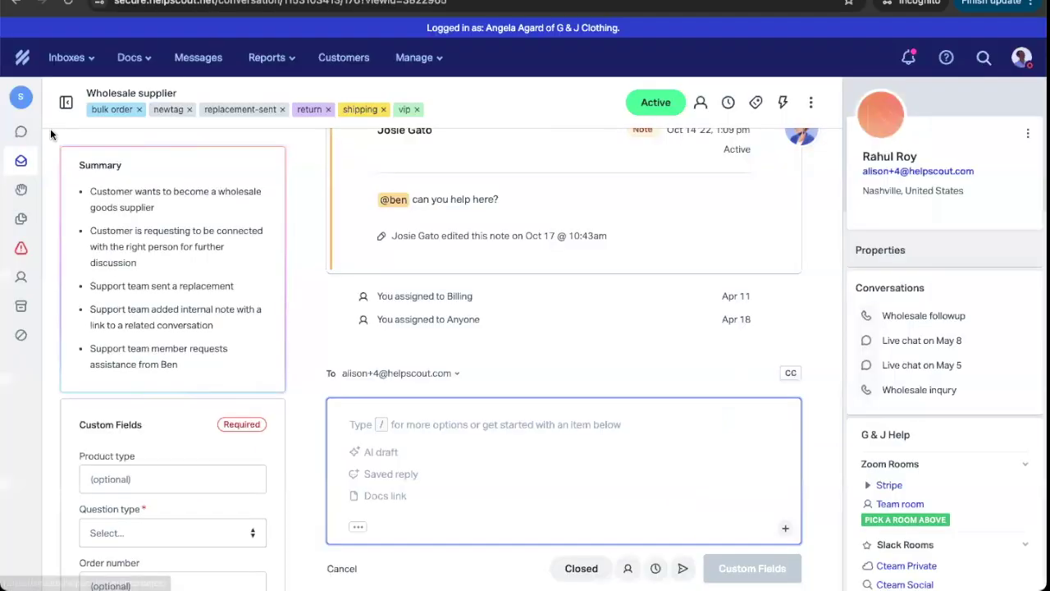
Step: Go back to the Unassigned list and review the Support inbox's Satisfaction Ratings settings and their translatable landing page texts
left_click(59, 164)
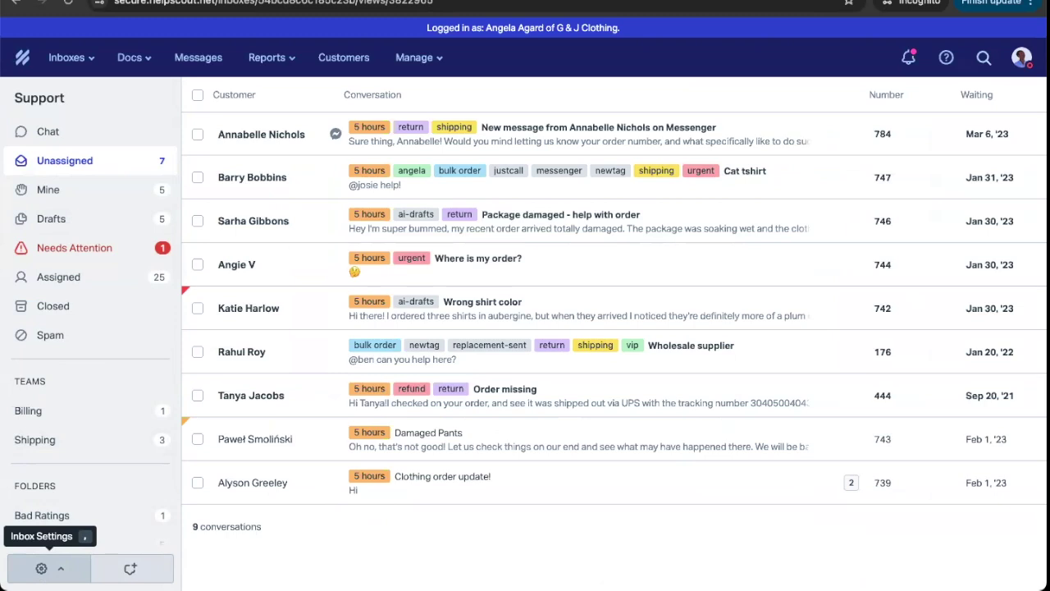
left_click(41, 568)
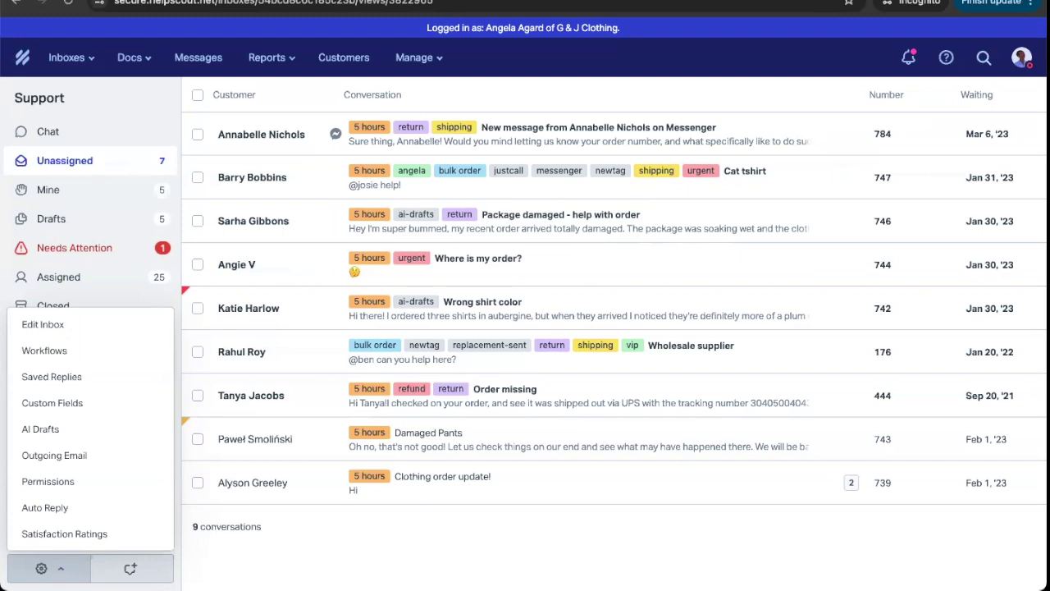
left_click(64, 534)
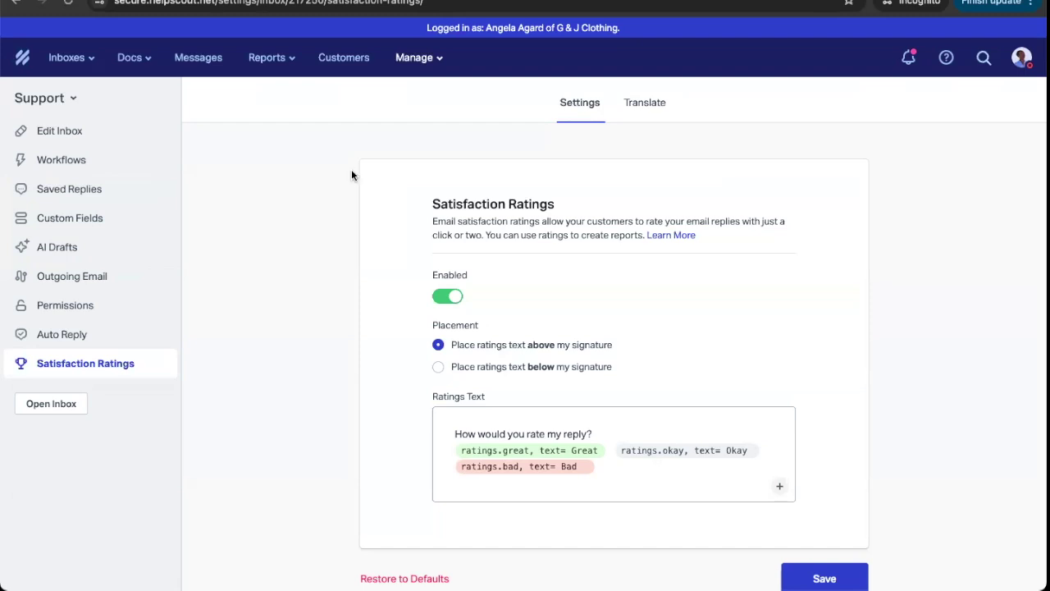
left_click(649, 110)
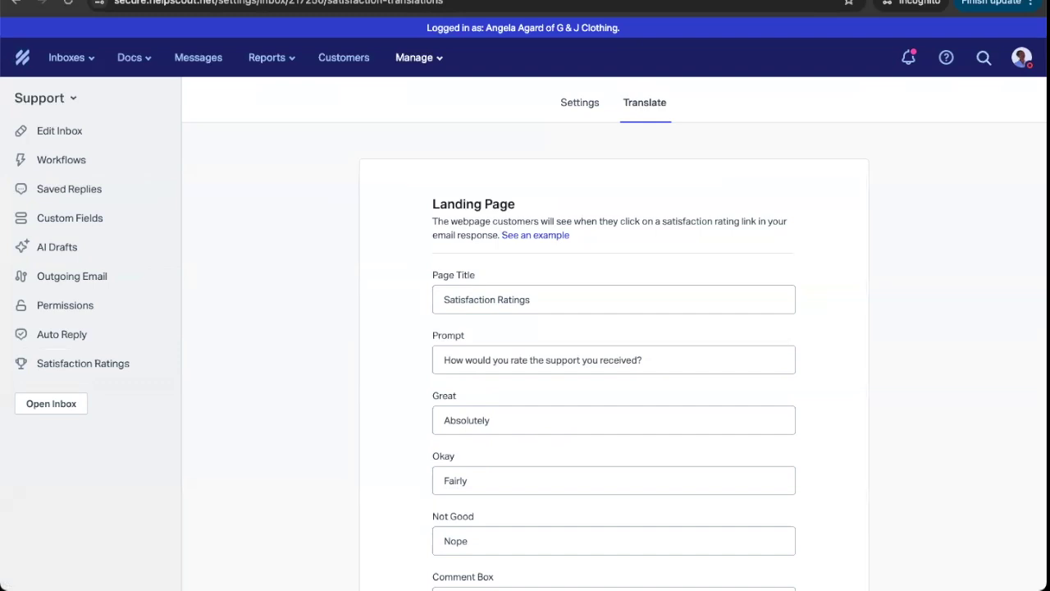
Step: Review the conditions and actions of the inbox's automatic "Happiness Rating" workflow and return to the workflow list
left_click(54, 161)
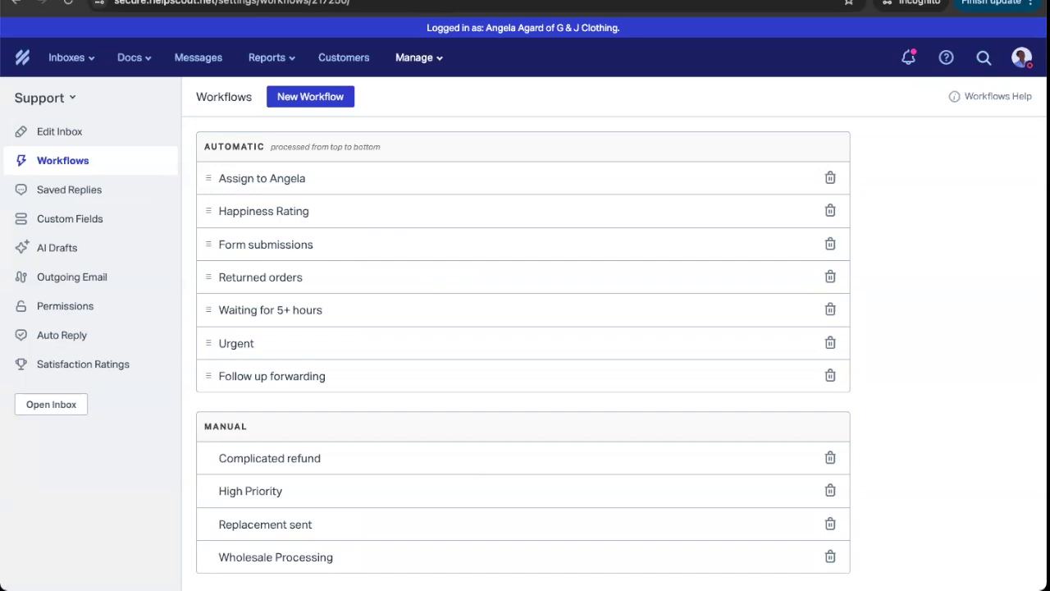
left_click(254, 213)
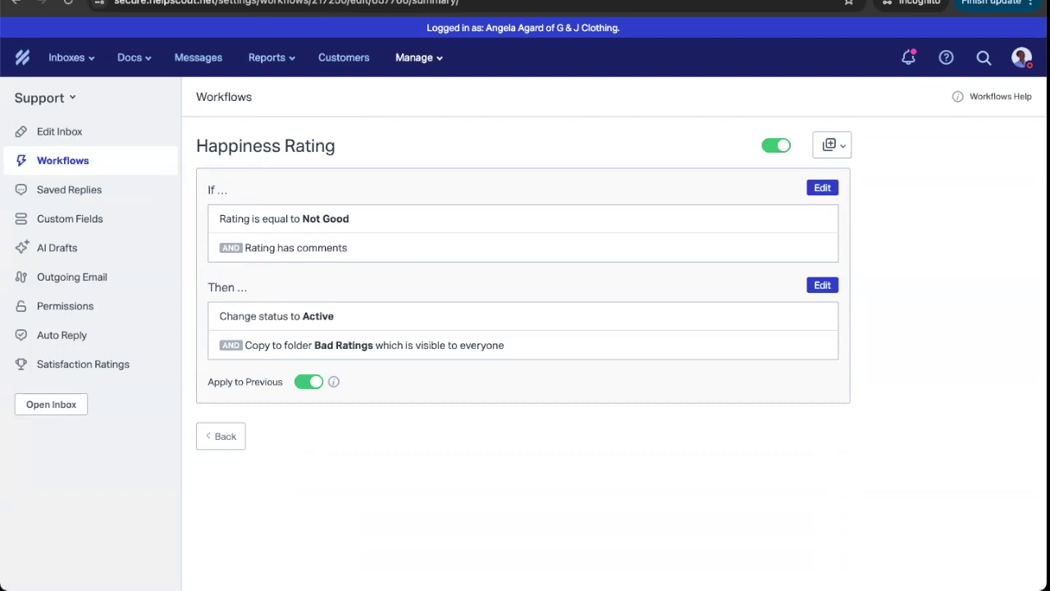
left_click(240, 442)
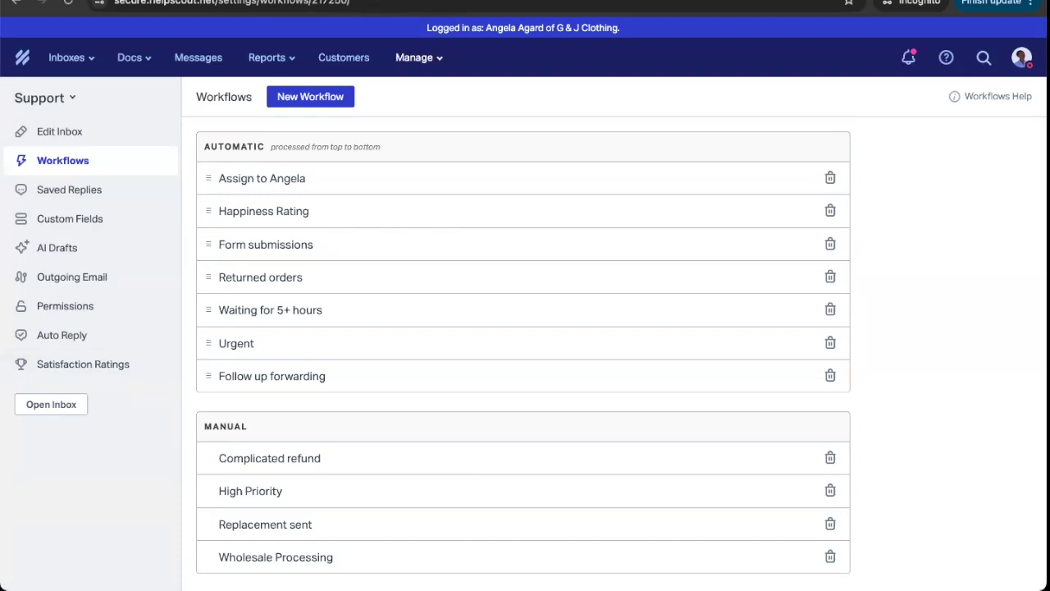
Step: Return to the dashboard and open the Email report
left_click(22, 58)
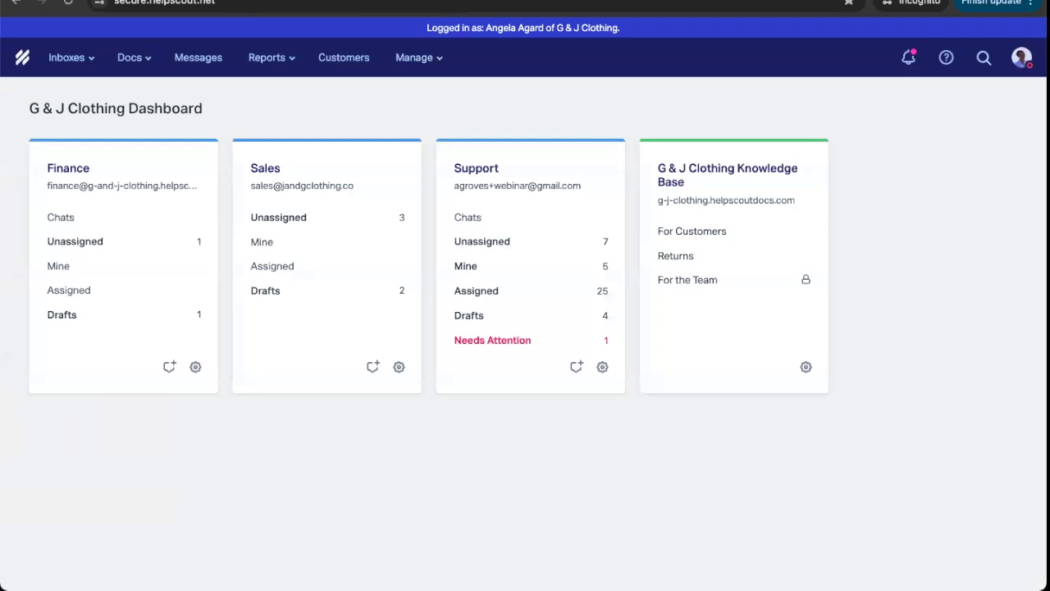
left_click(282, 64)
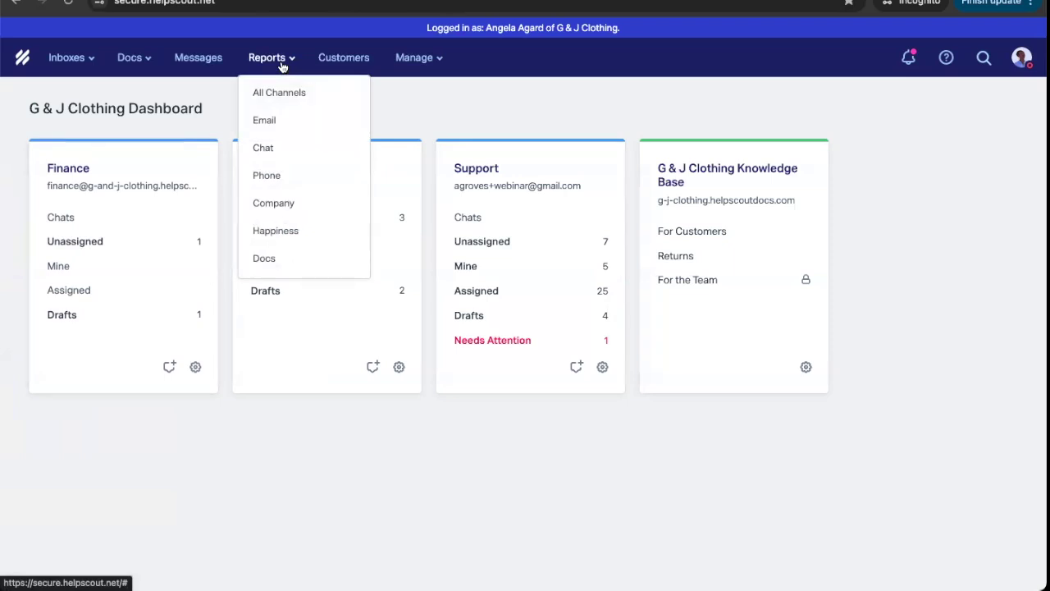
left_click(293, 121)
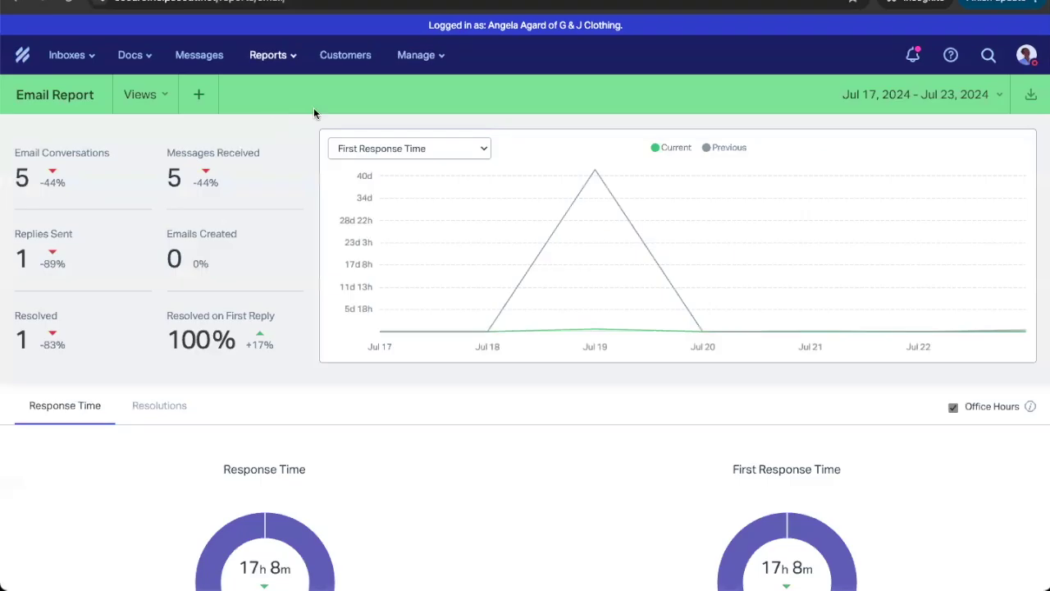
Step: Set the Email report to a custom date range from Jan 20, 2023 to Feb 10, 2023 and update it
left_click(896, 99)
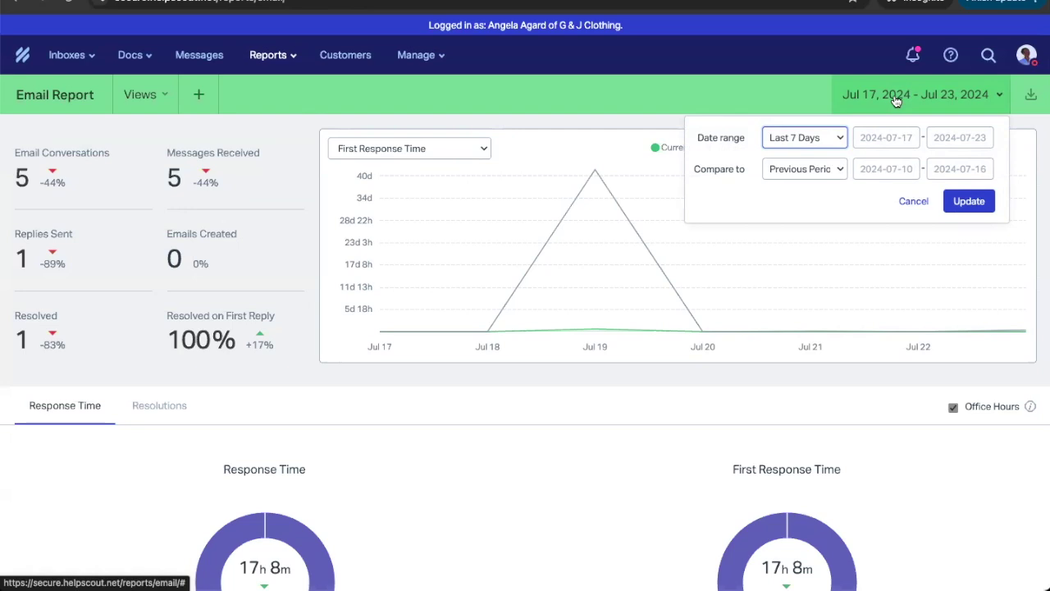
left_click(838, 139)
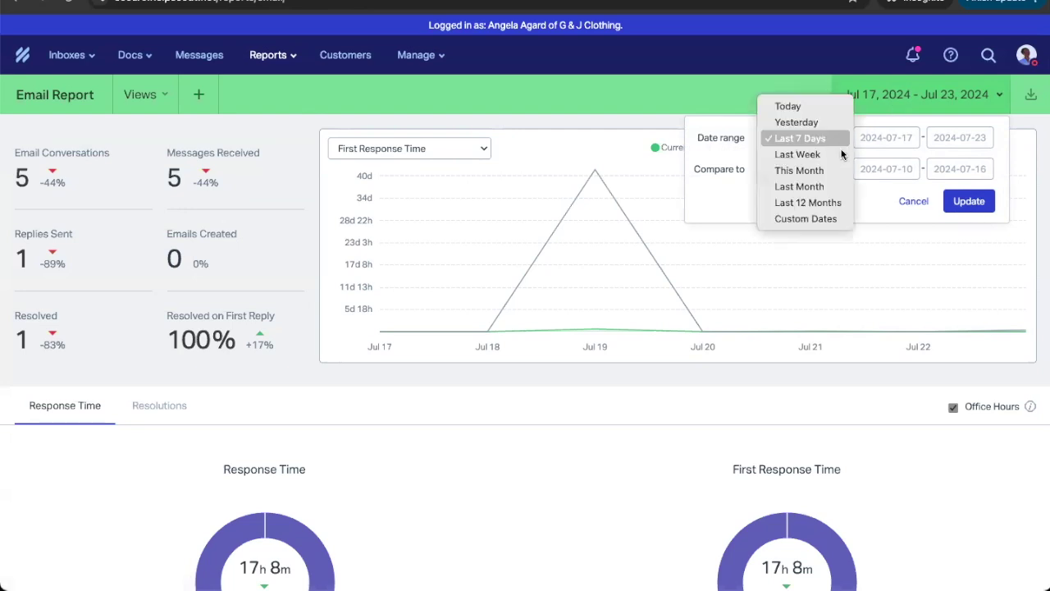
left_click(841, 219)
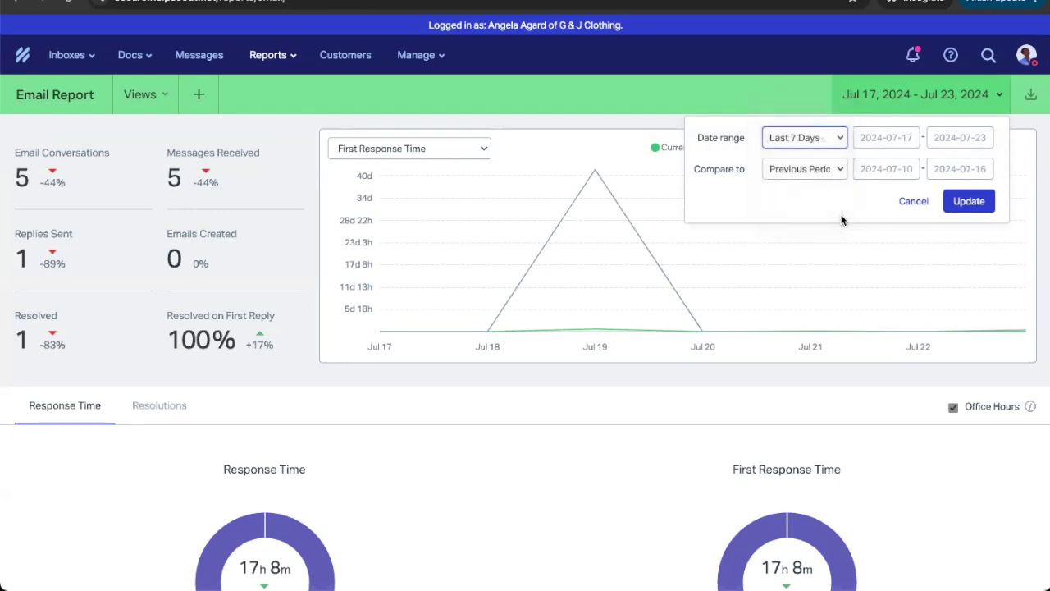
left_click(866, 156)
left_click(866, 155)
double_click(866, 156)
double_click(865, 156)
double_click(866, 156)
double_click(866, 156)
triple_click(866, 156)
double_click(866, 156)
double_click(866, 156)
left_click(866, 156)
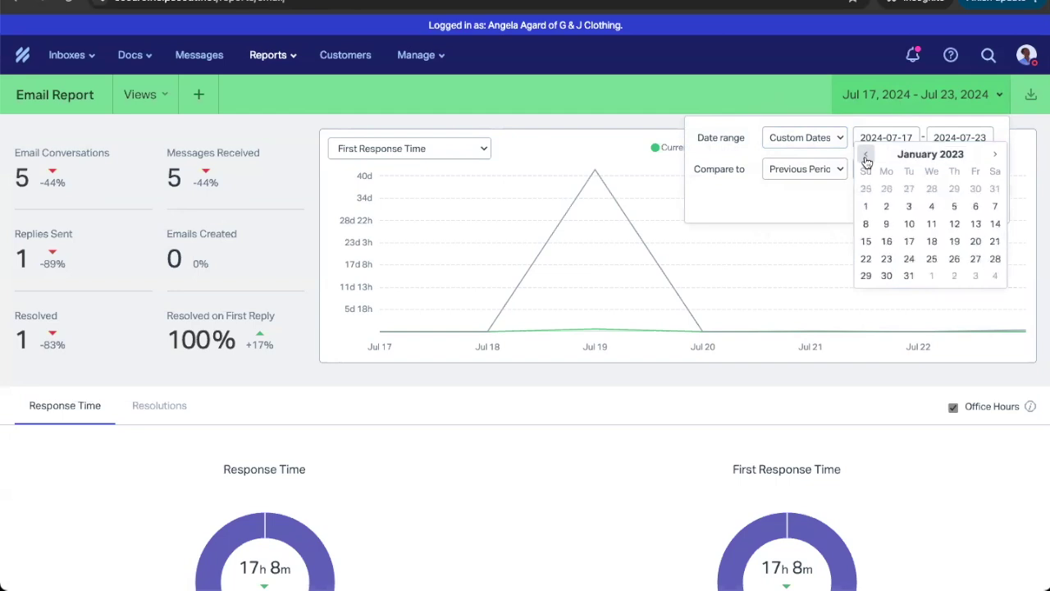
left_click(975, 241)
left_click(1029, 156)
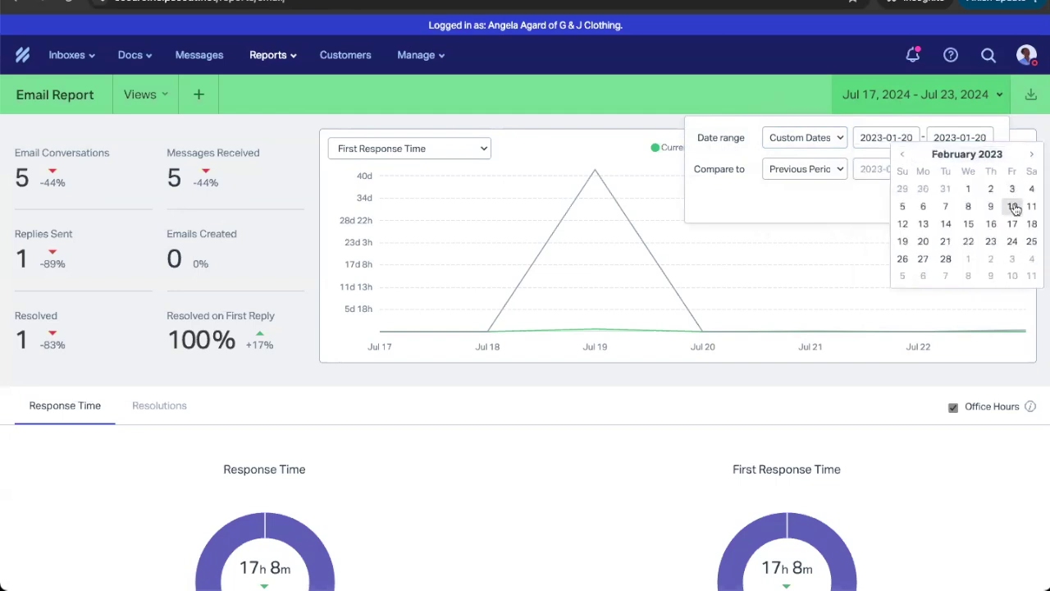
left_click(984, 205)
left_click(984, 202)
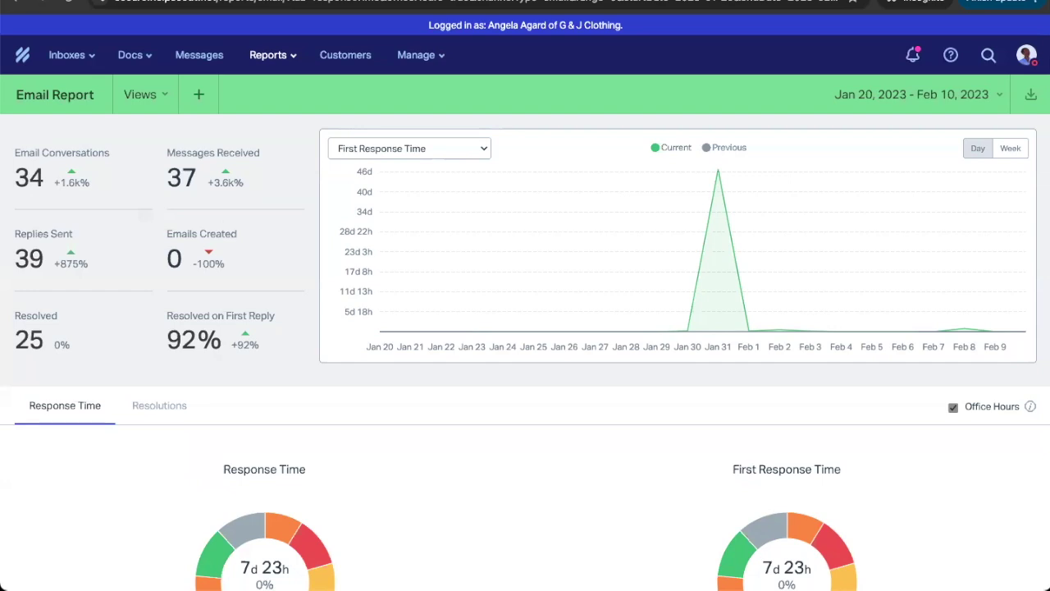
Step: Examine the Email report's response time charts and its Resolutions breakdown
scroll(432, 445, "down", 2)
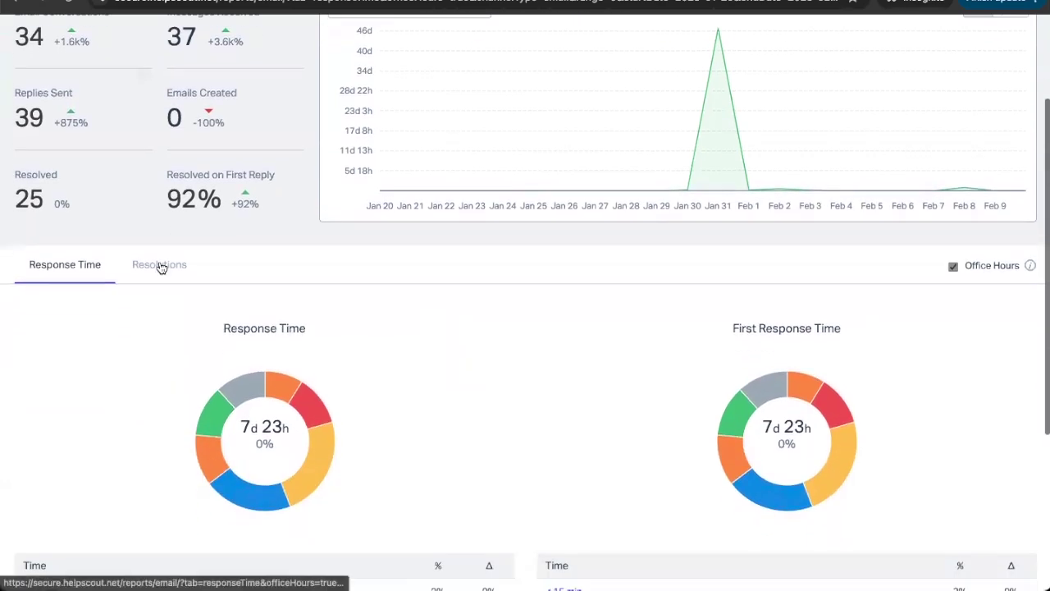
left_click(161, 266)
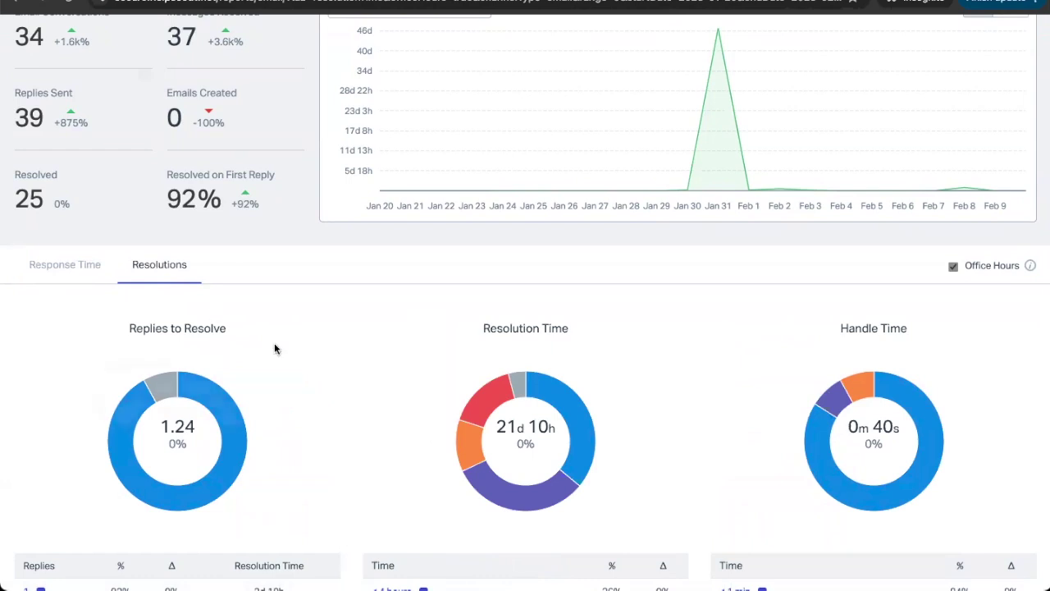
scroll(341, 360, "up", 2)
scroll(340, 359, "up", 1)
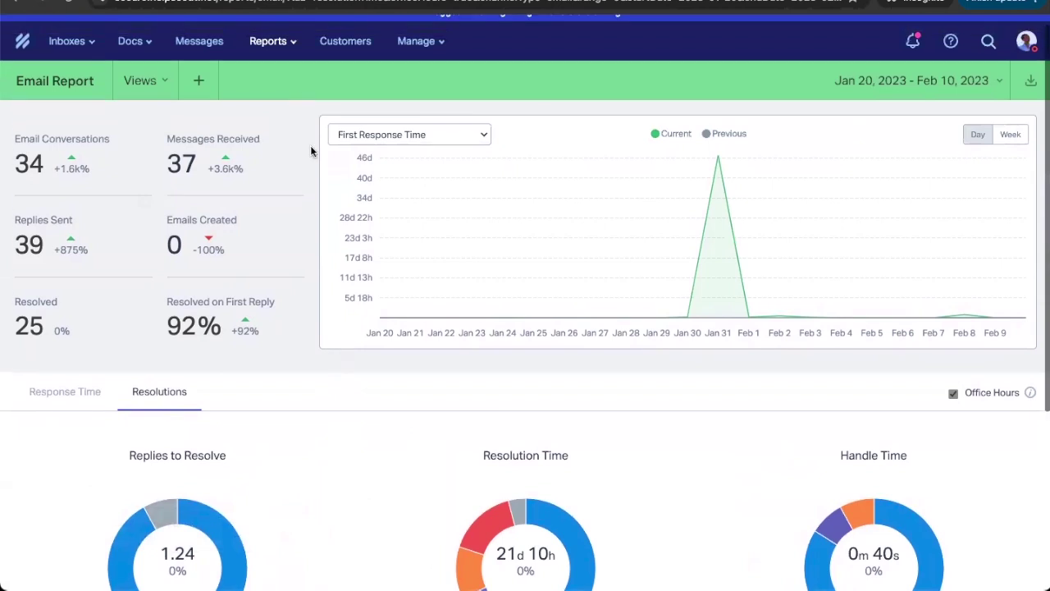
Step: Open the Company report and view the individual user report of the first teammate listed
left_click(271, 40)
left_click(290, 185)
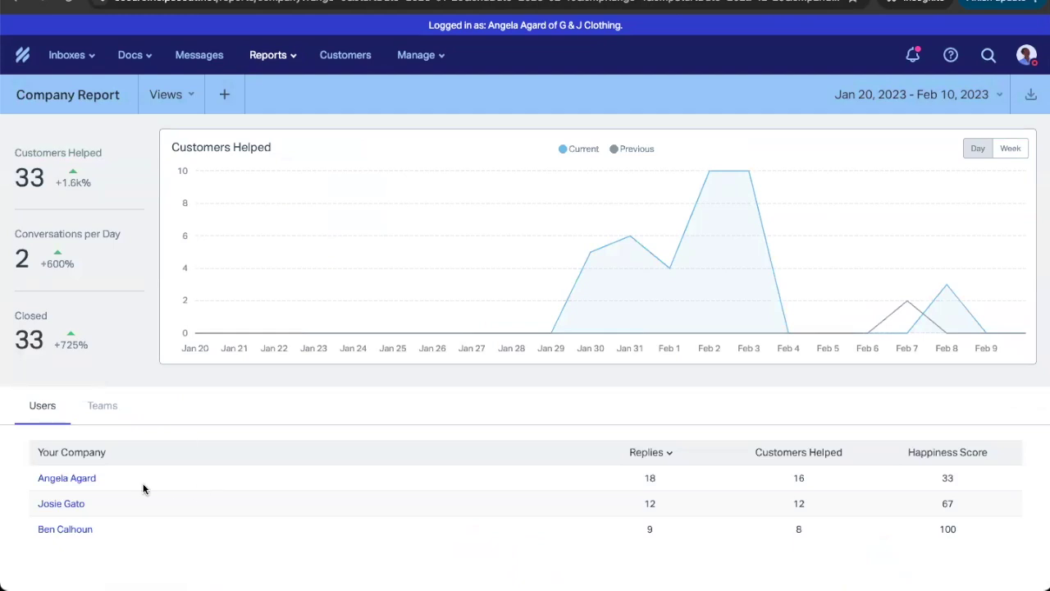
left_click(84, 481)
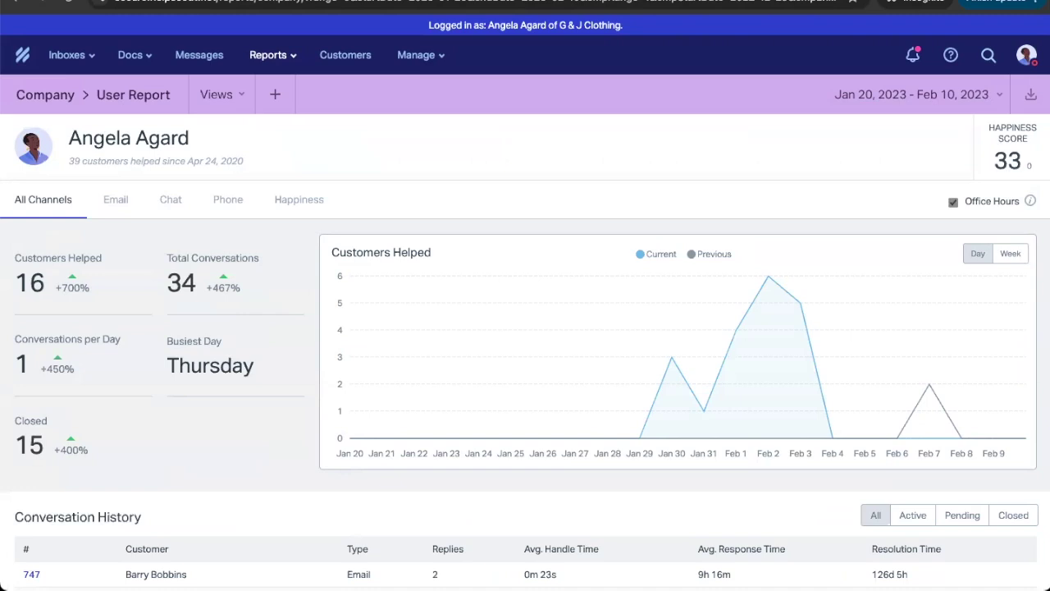
Step: Open the All Channels report, set its chart to Busiest Time of Day and review the tables below it
left_click(282, 54)
left_click(282, 85)
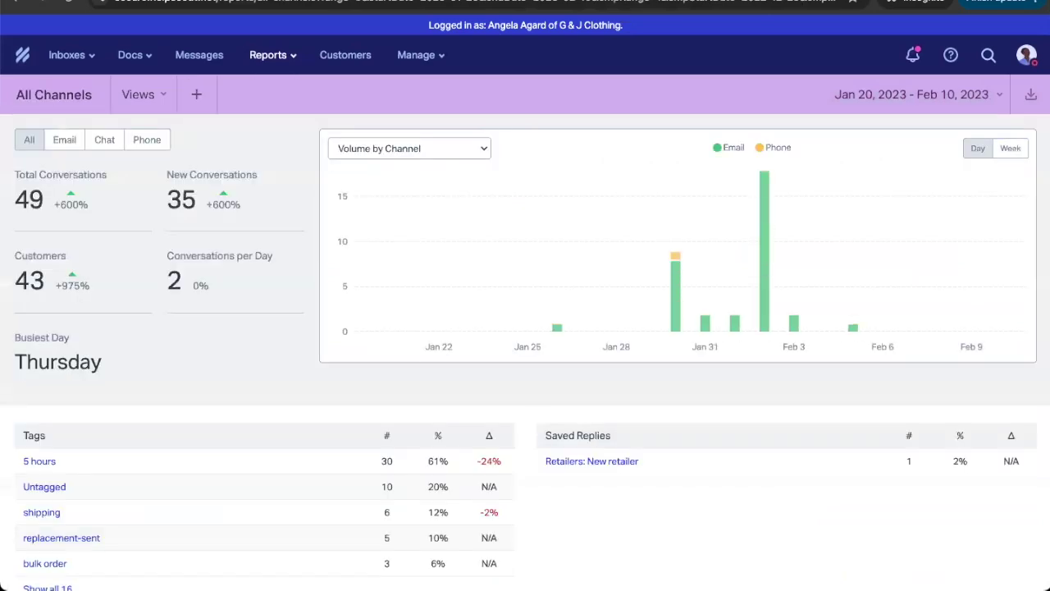
left_click(480, 149)
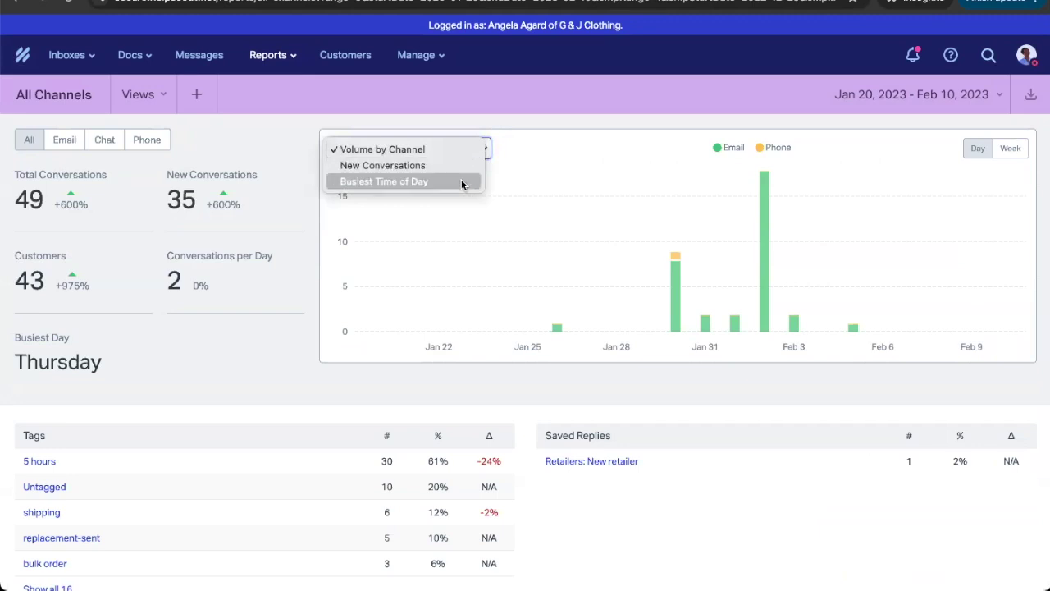
left_click(462, 182)
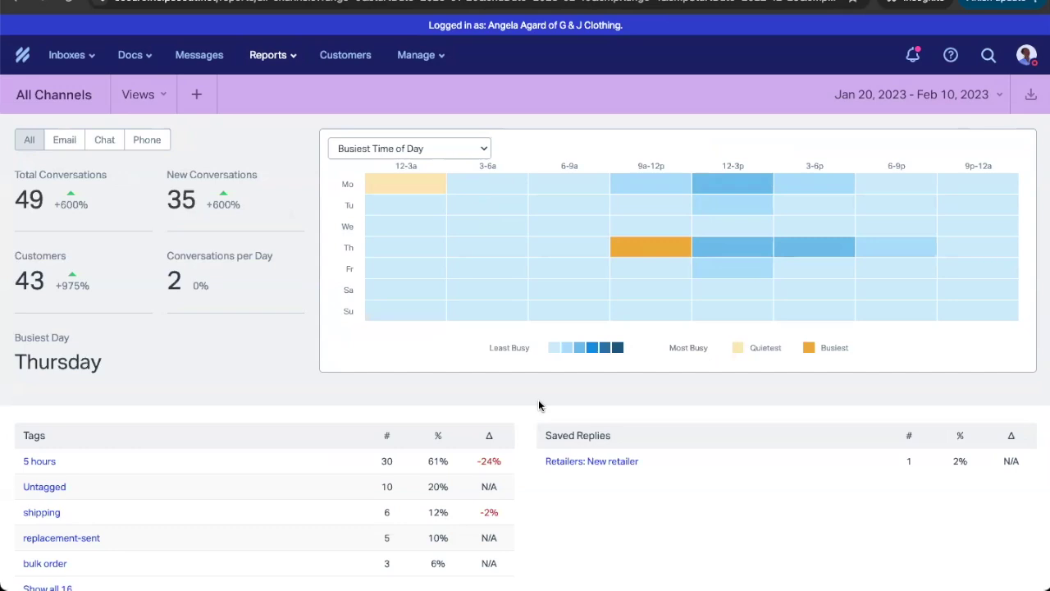
scroll(539, 405, "down", 3)
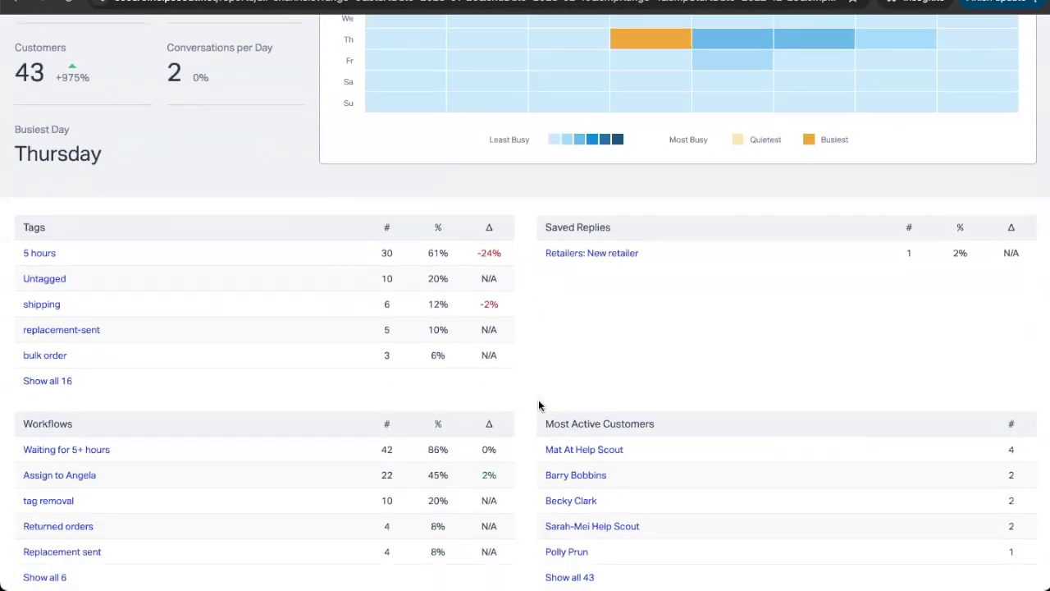
scroll(540, 404, "down", 1)
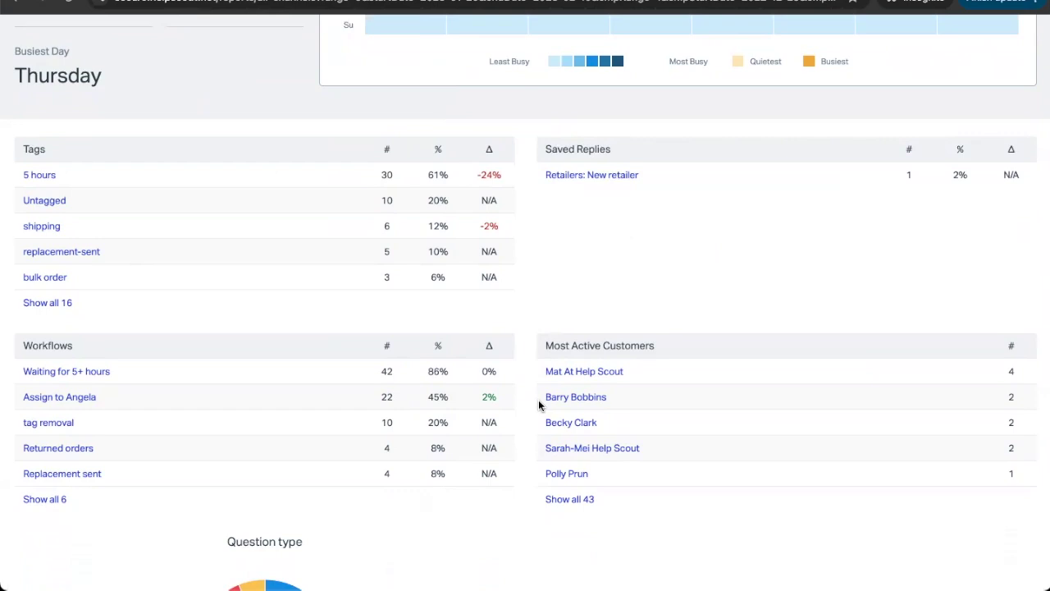
scroll(539, 405, "up", 4)
Step: Go to the Beacons management page and open the Beacon named "Beacon"
left_click(441, 56)
left_click(441, 120)
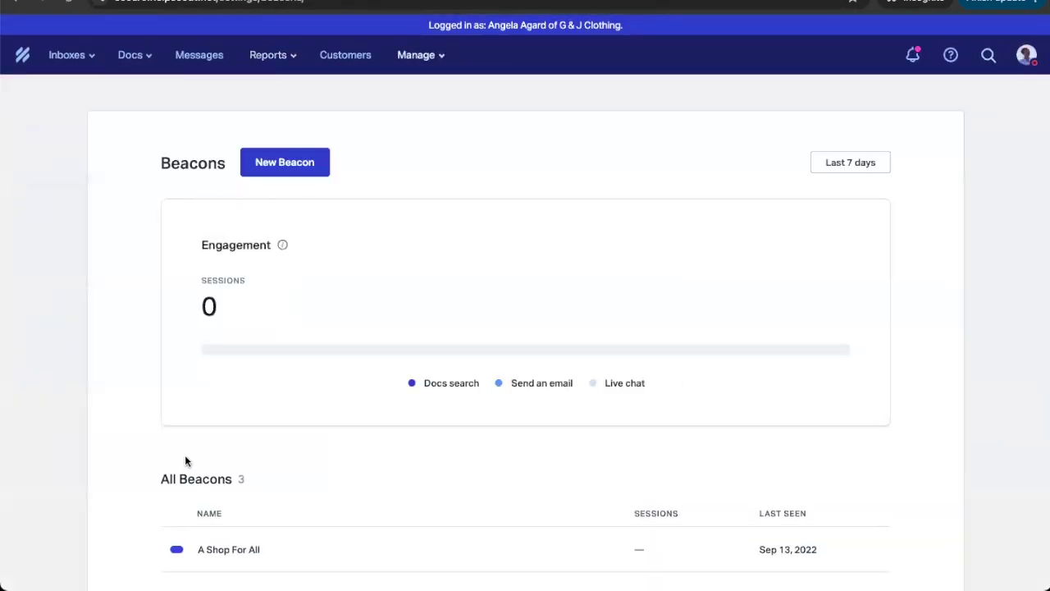
scroll(184, 461, "down", 3)
left_click(206, 438)
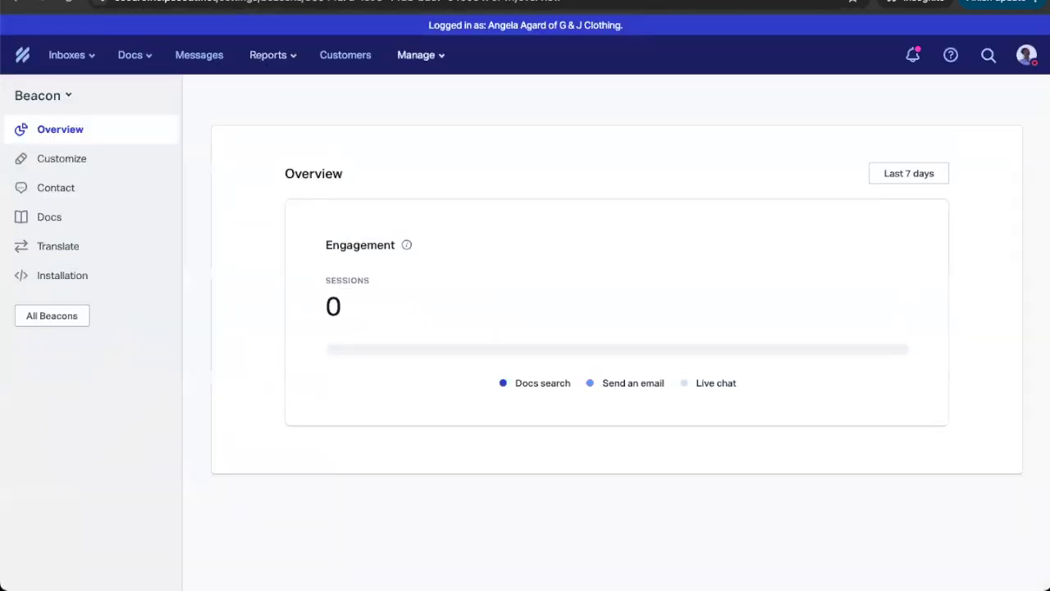
Step: Open the Beacon's Customize settings and preview its Email contact option and instant answers
left_click(52, 159)
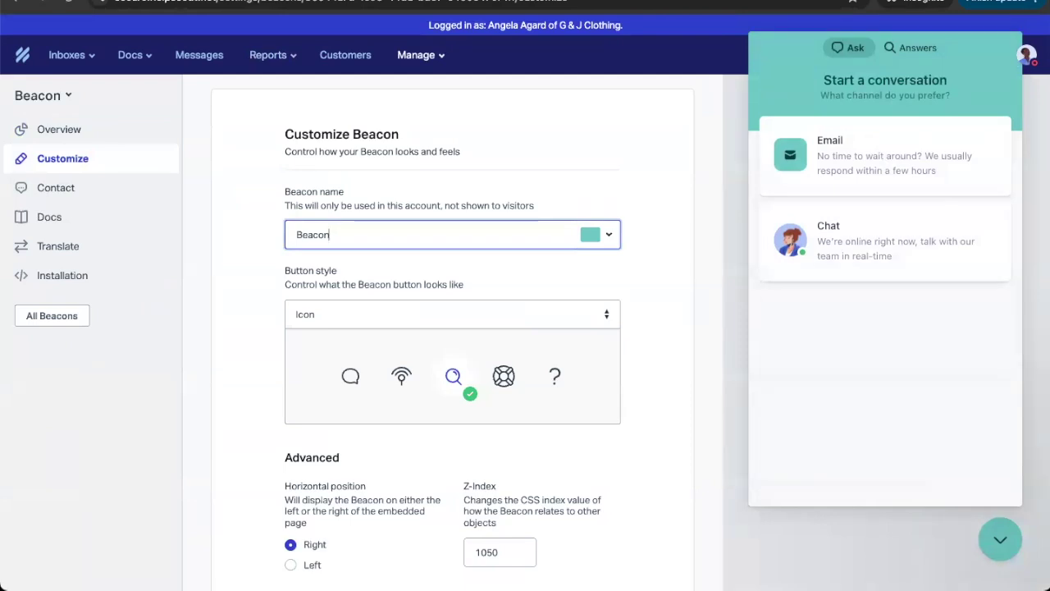
left_click(876, 156)
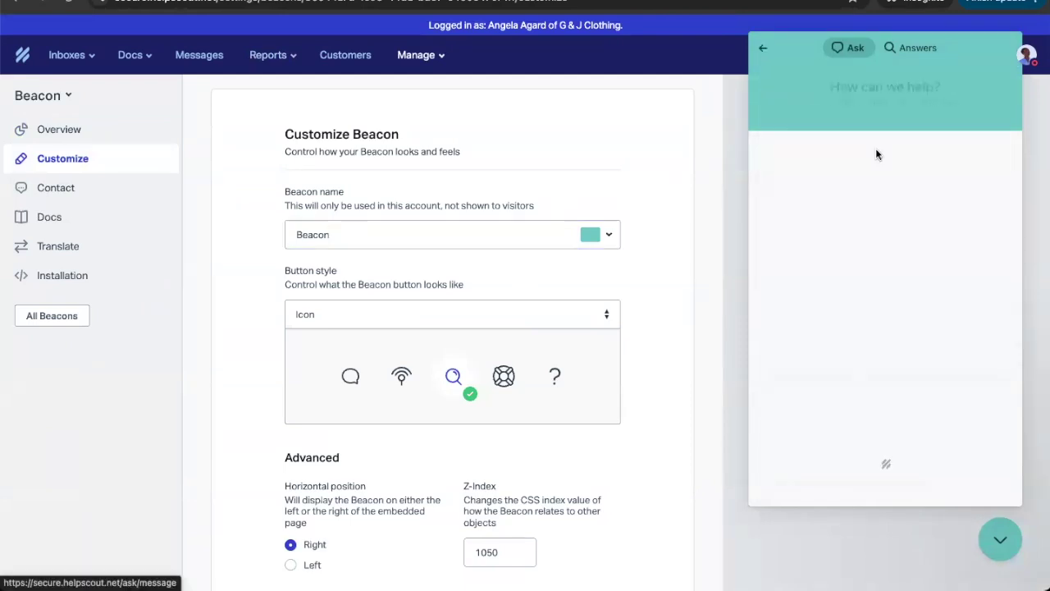
left_click(763, 47)
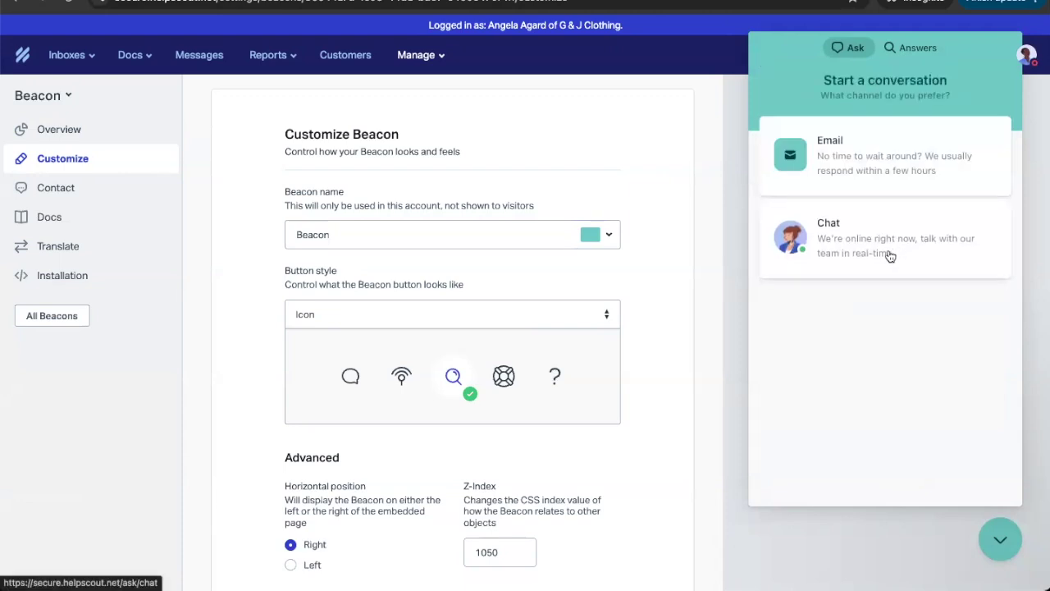
left_click(919, 47)
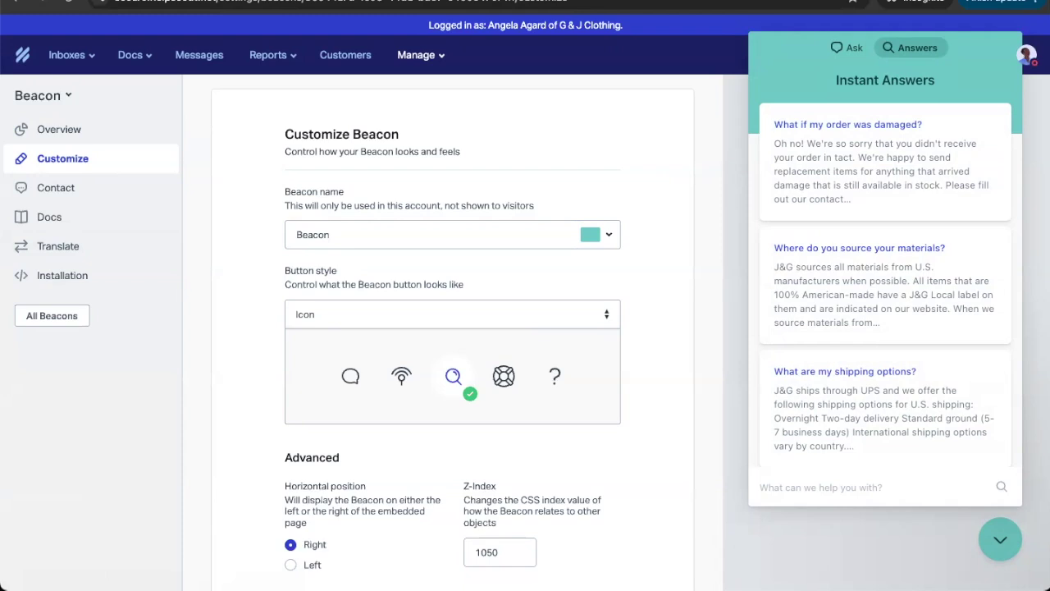
Step: Preview the Self service, Neutral and Ask first modes in the Beacon's Docs settings, ending on Ask first with its answers shown
left_click(69, 227)
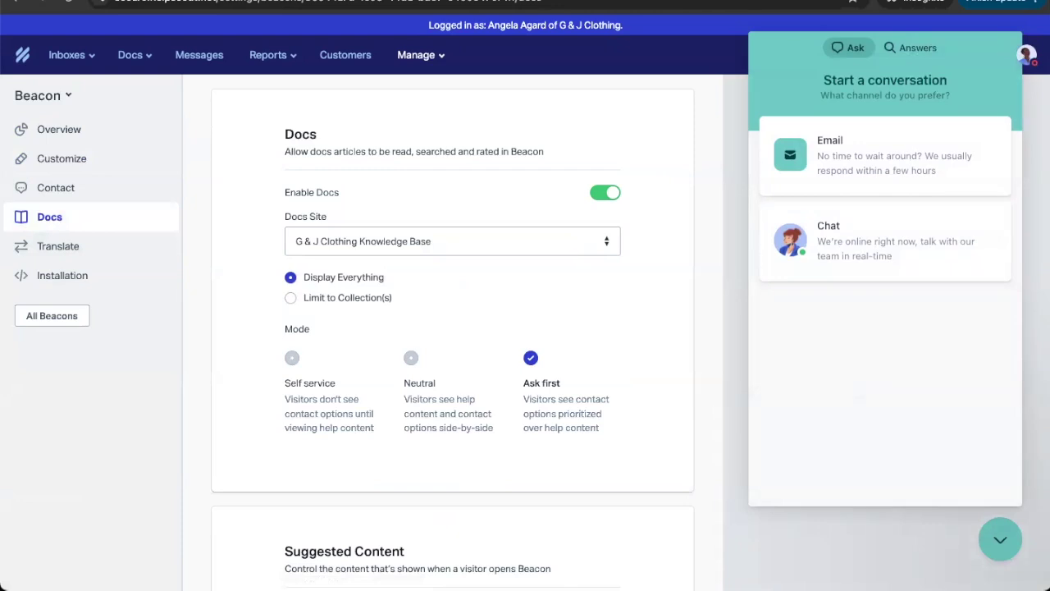
left_click(325, 407)
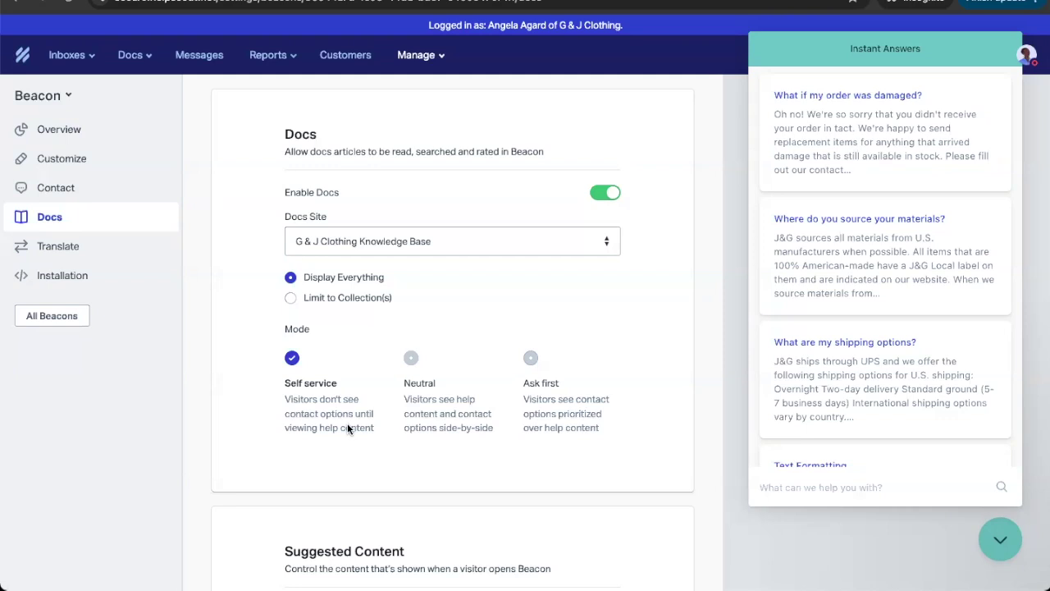
left_click(444, 418)
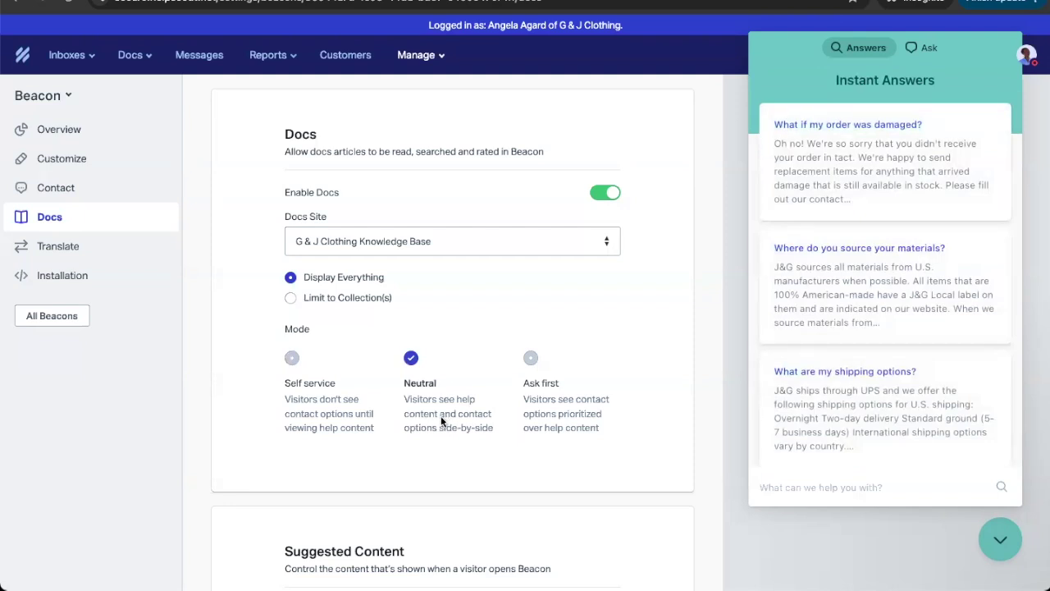
left_click(572, 400)
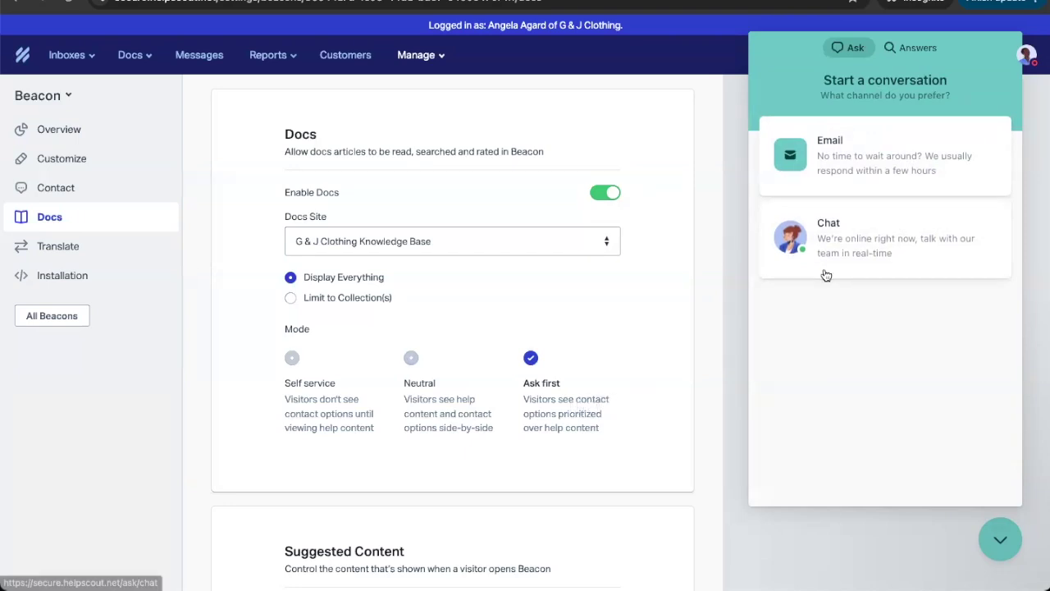
left_click(915, 49)
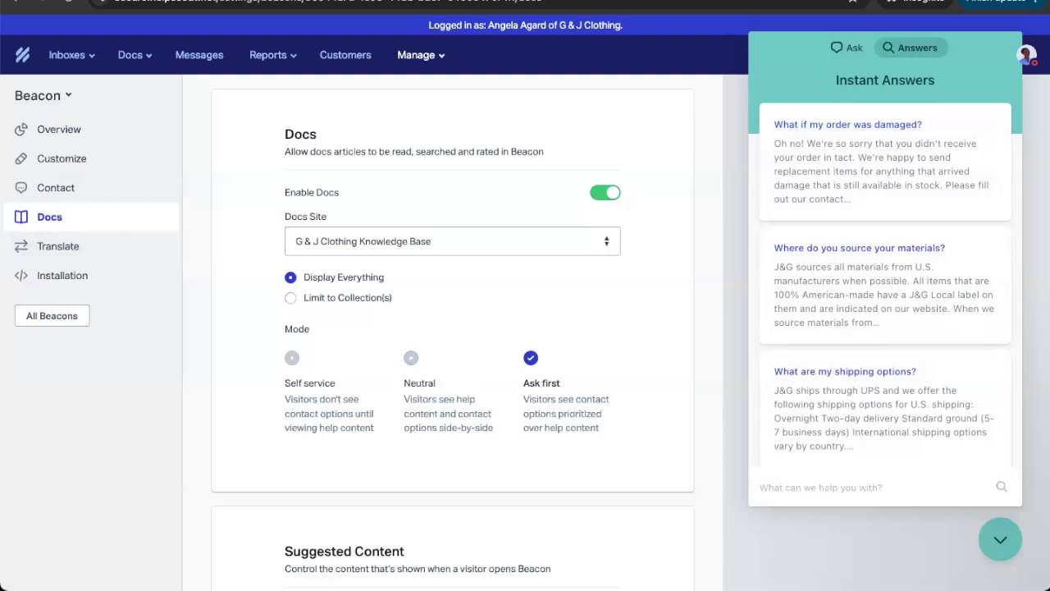
Step: View the Beacon's web installation code, inspect the embed script in the Send Instructions email and close it unsent
left_click(91, 277)
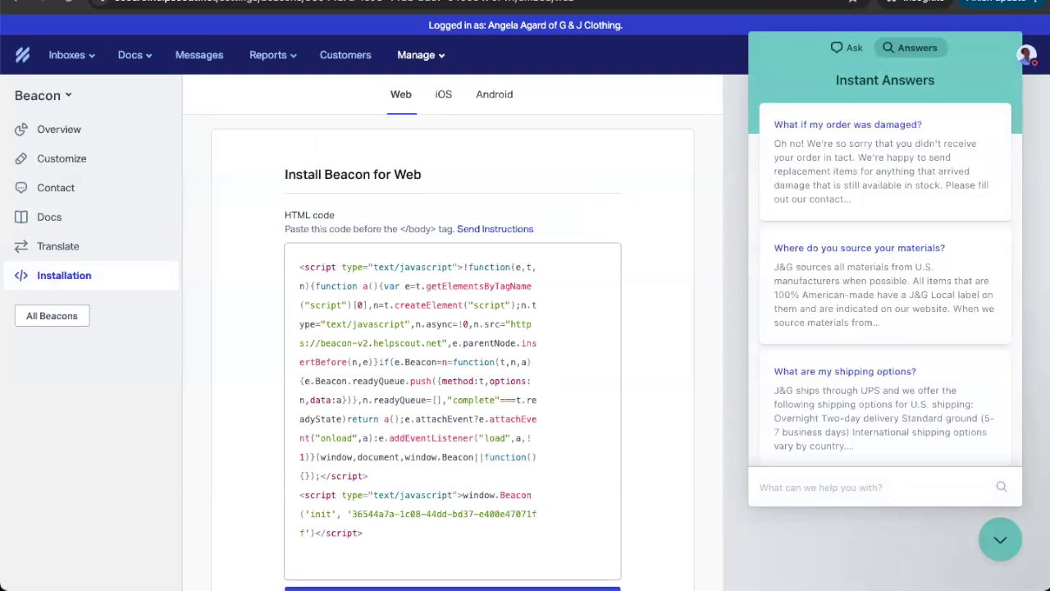
scroll(673, 232, "down", 1)
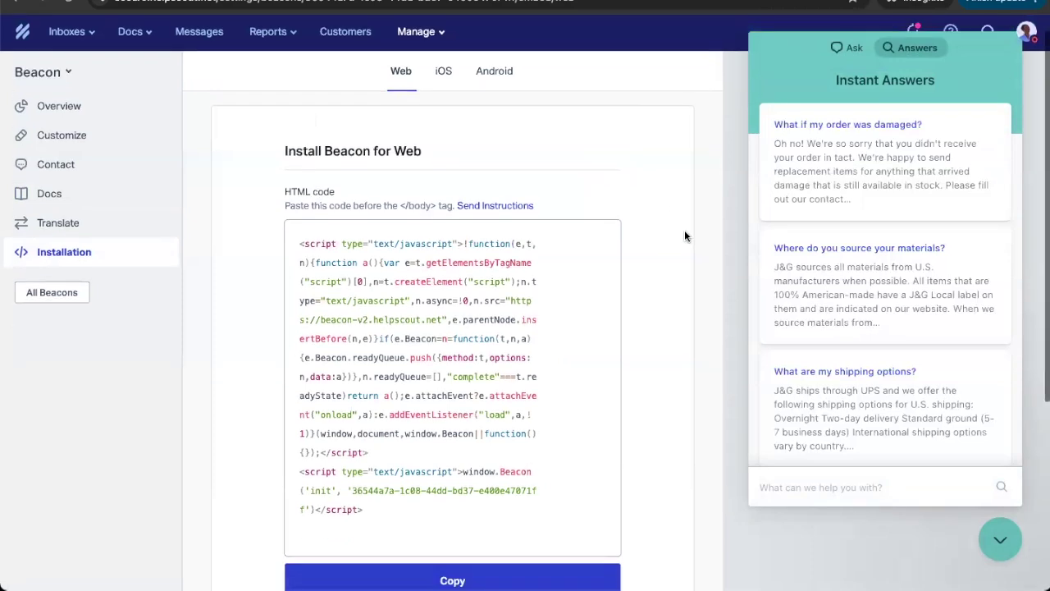
left_click(524, 206)
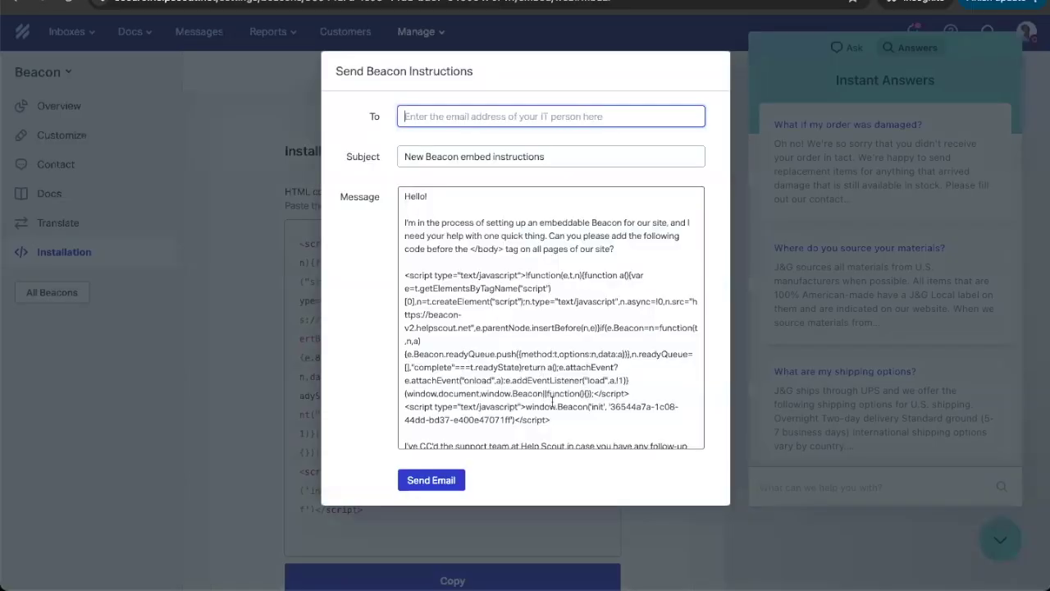
left_click_drag(552, 420, 403, 274)
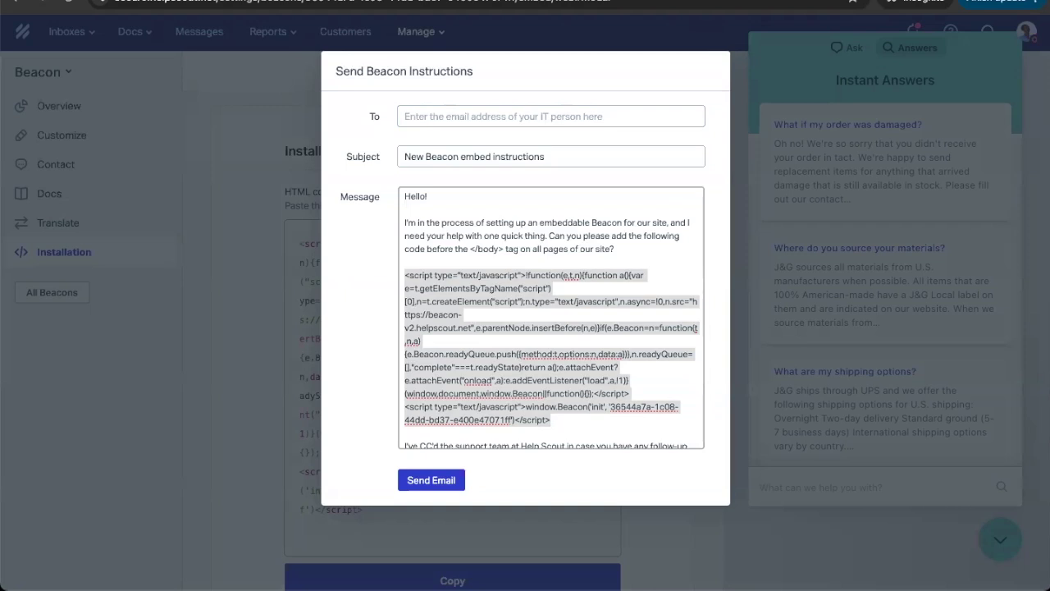
left_click(245, 293)
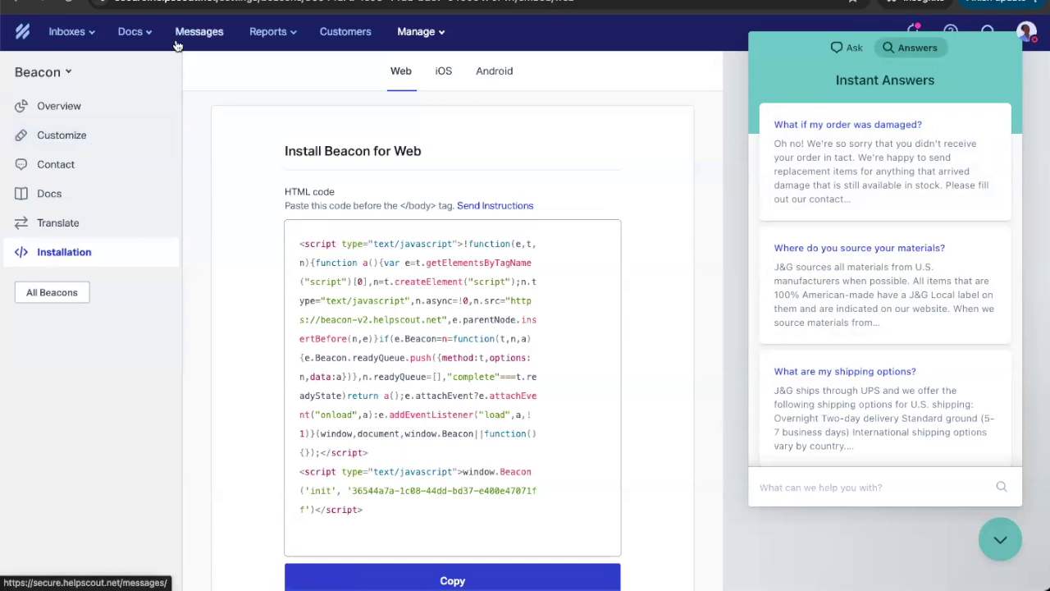
Step: In Messages, dismiss the welcome message, collapse the A Shop For All group and expand the Beacon group
left_click(202, 33)
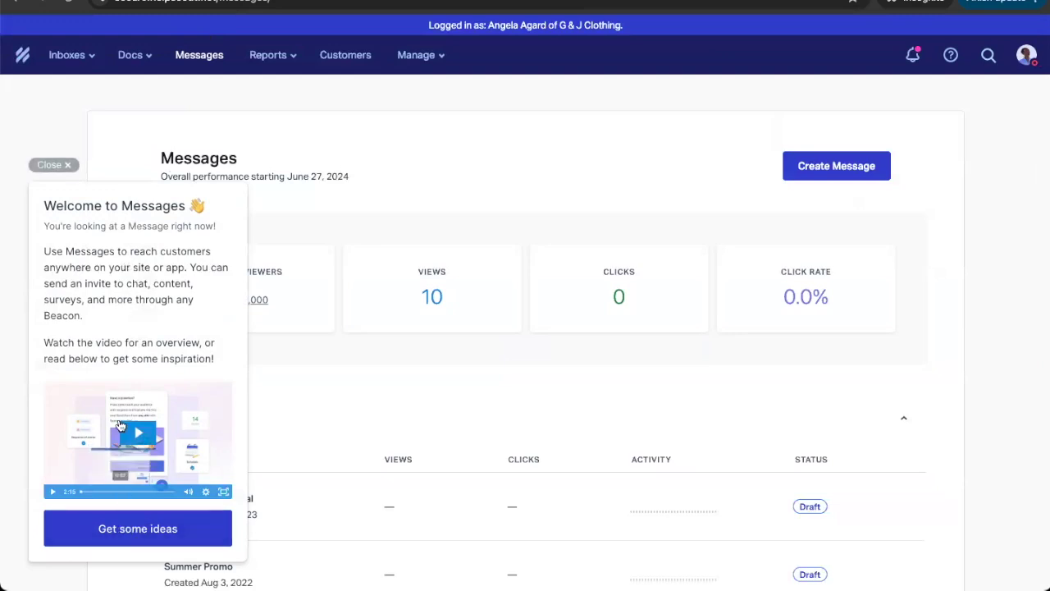
left_click(56, 166)
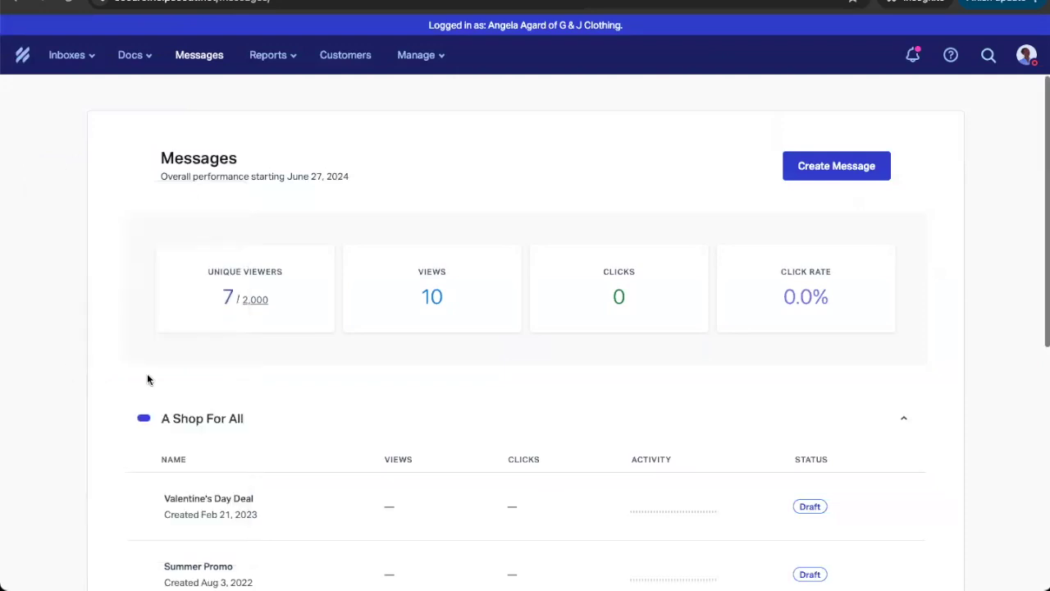
scroll(164, 373, "down", 1)
left_click(187, 364)
left_click(180, 425)
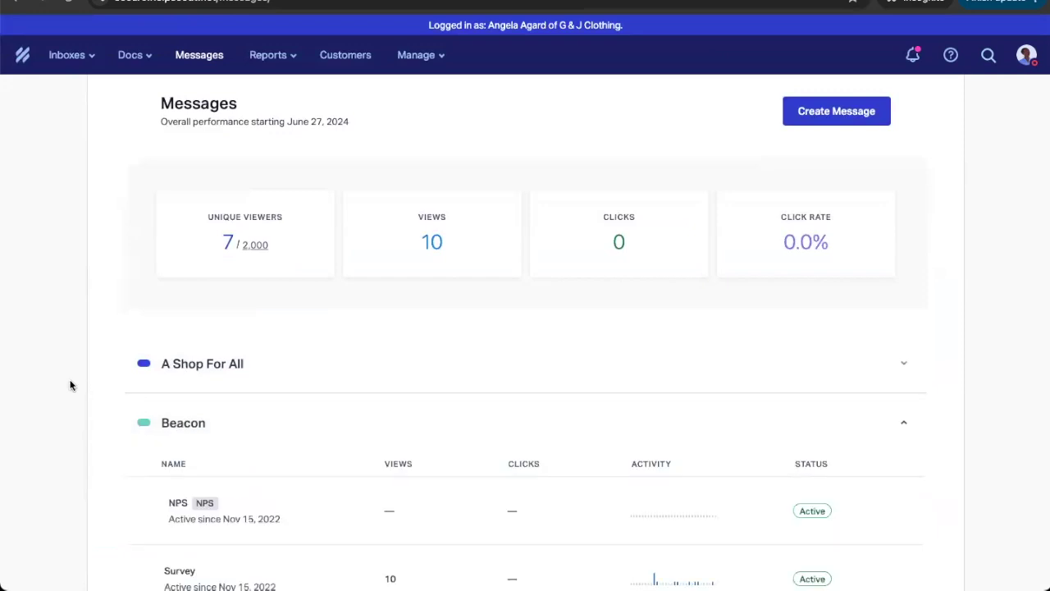
Step: Preview the Webinar, Survey and NPS messages in the Beacon group
scroll(70, 385, "down", 5)
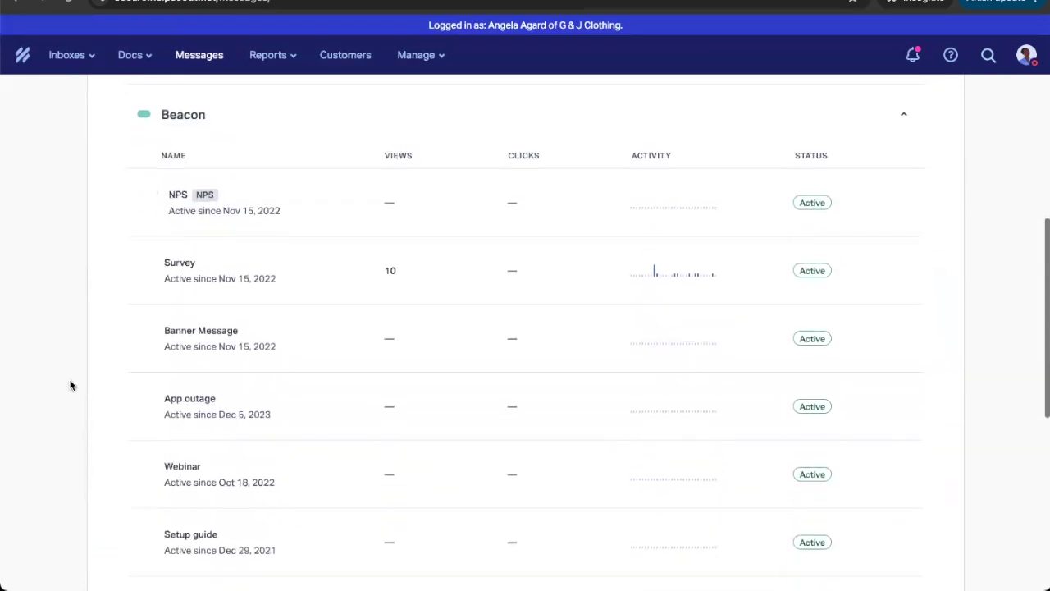
mouse_move(198, 465)
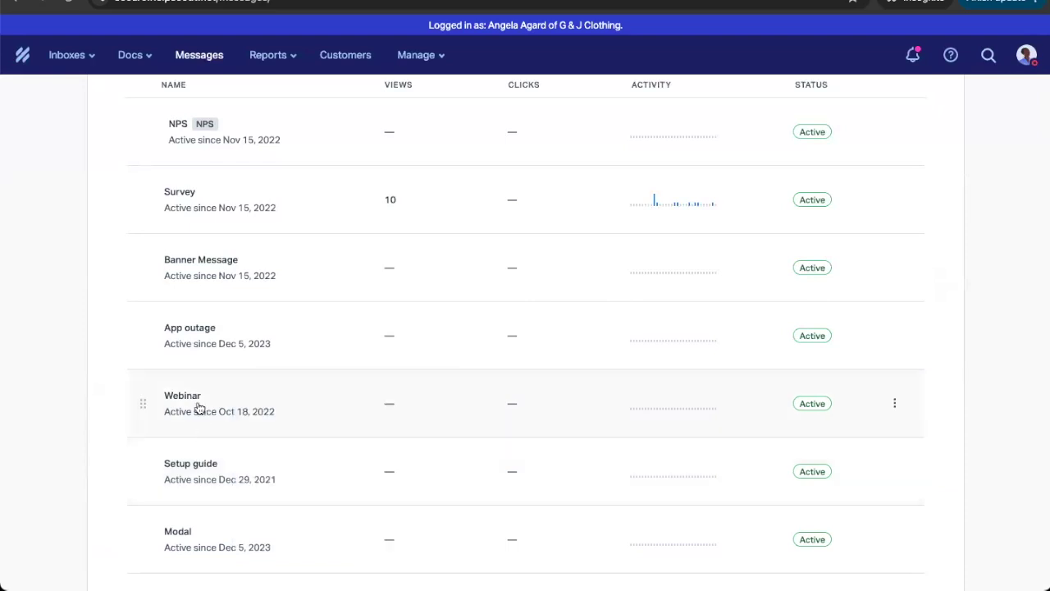
mouse_move(198, 408)
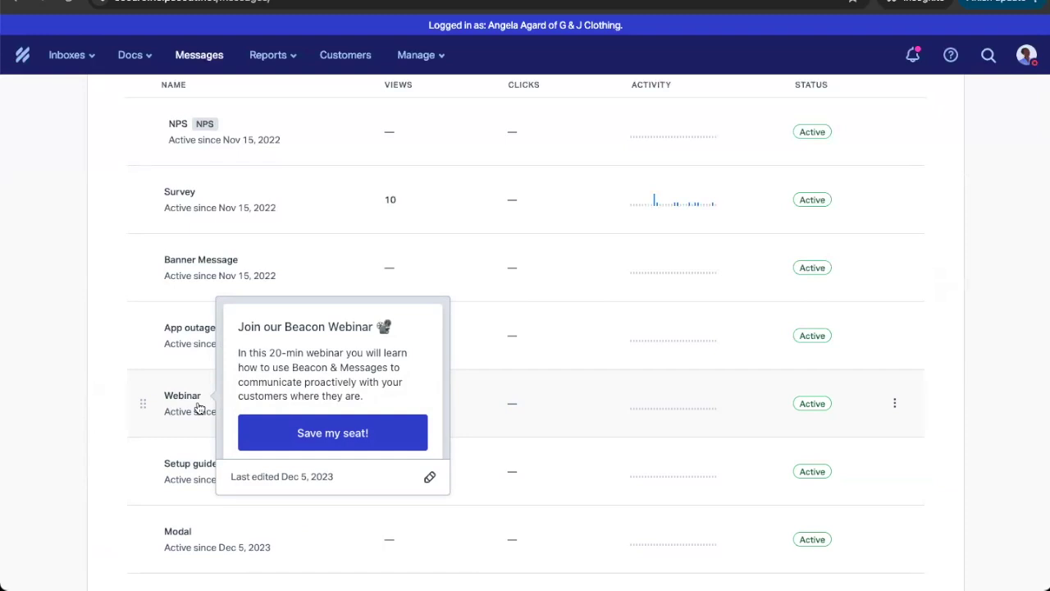
mouse_move(219, 209)
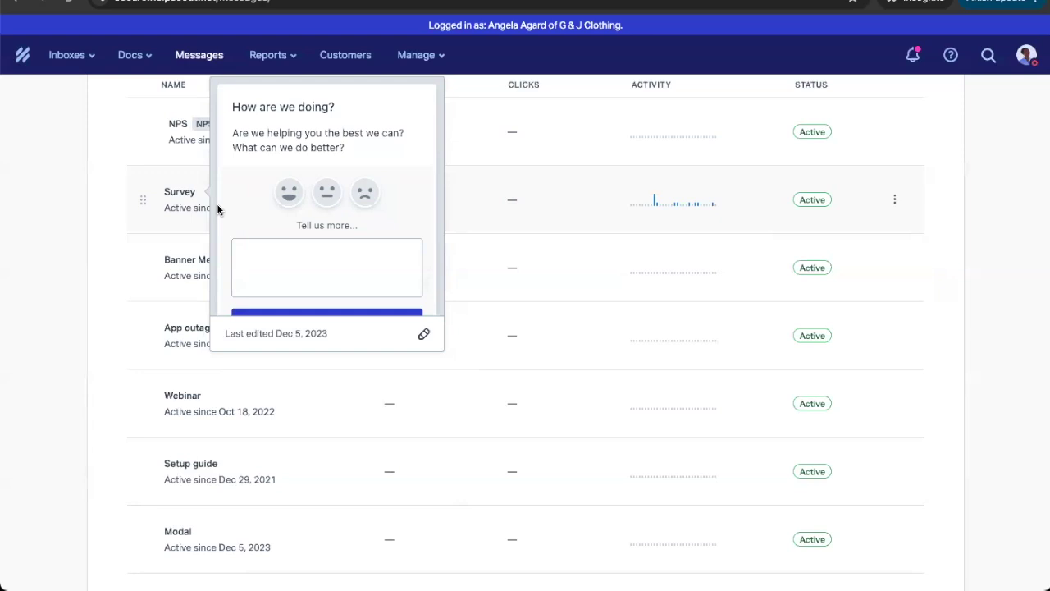
scroll(191, 215, "up", 1)
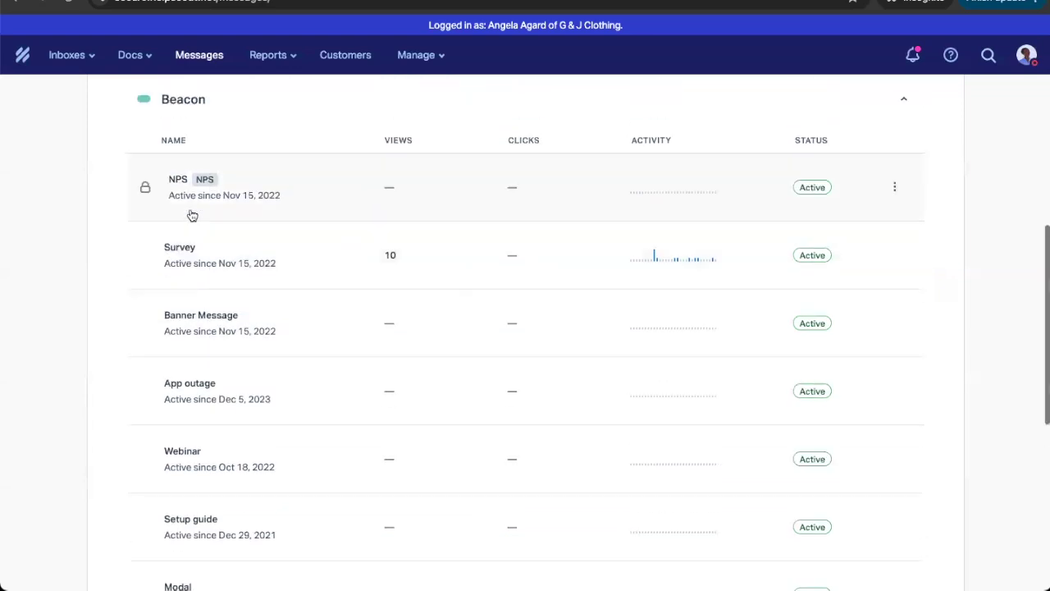
mouse_move(256, 193)
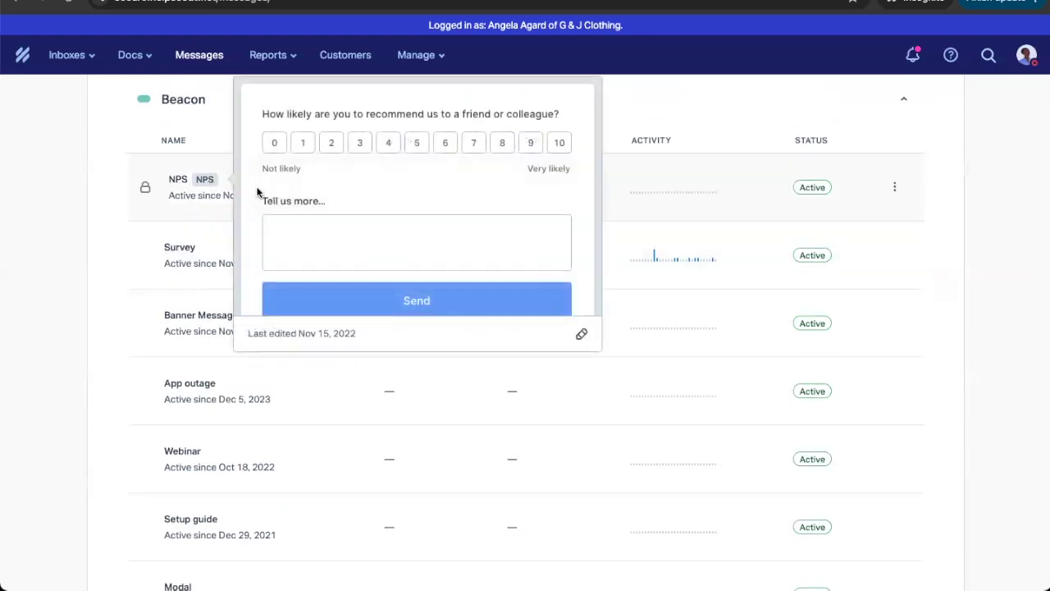